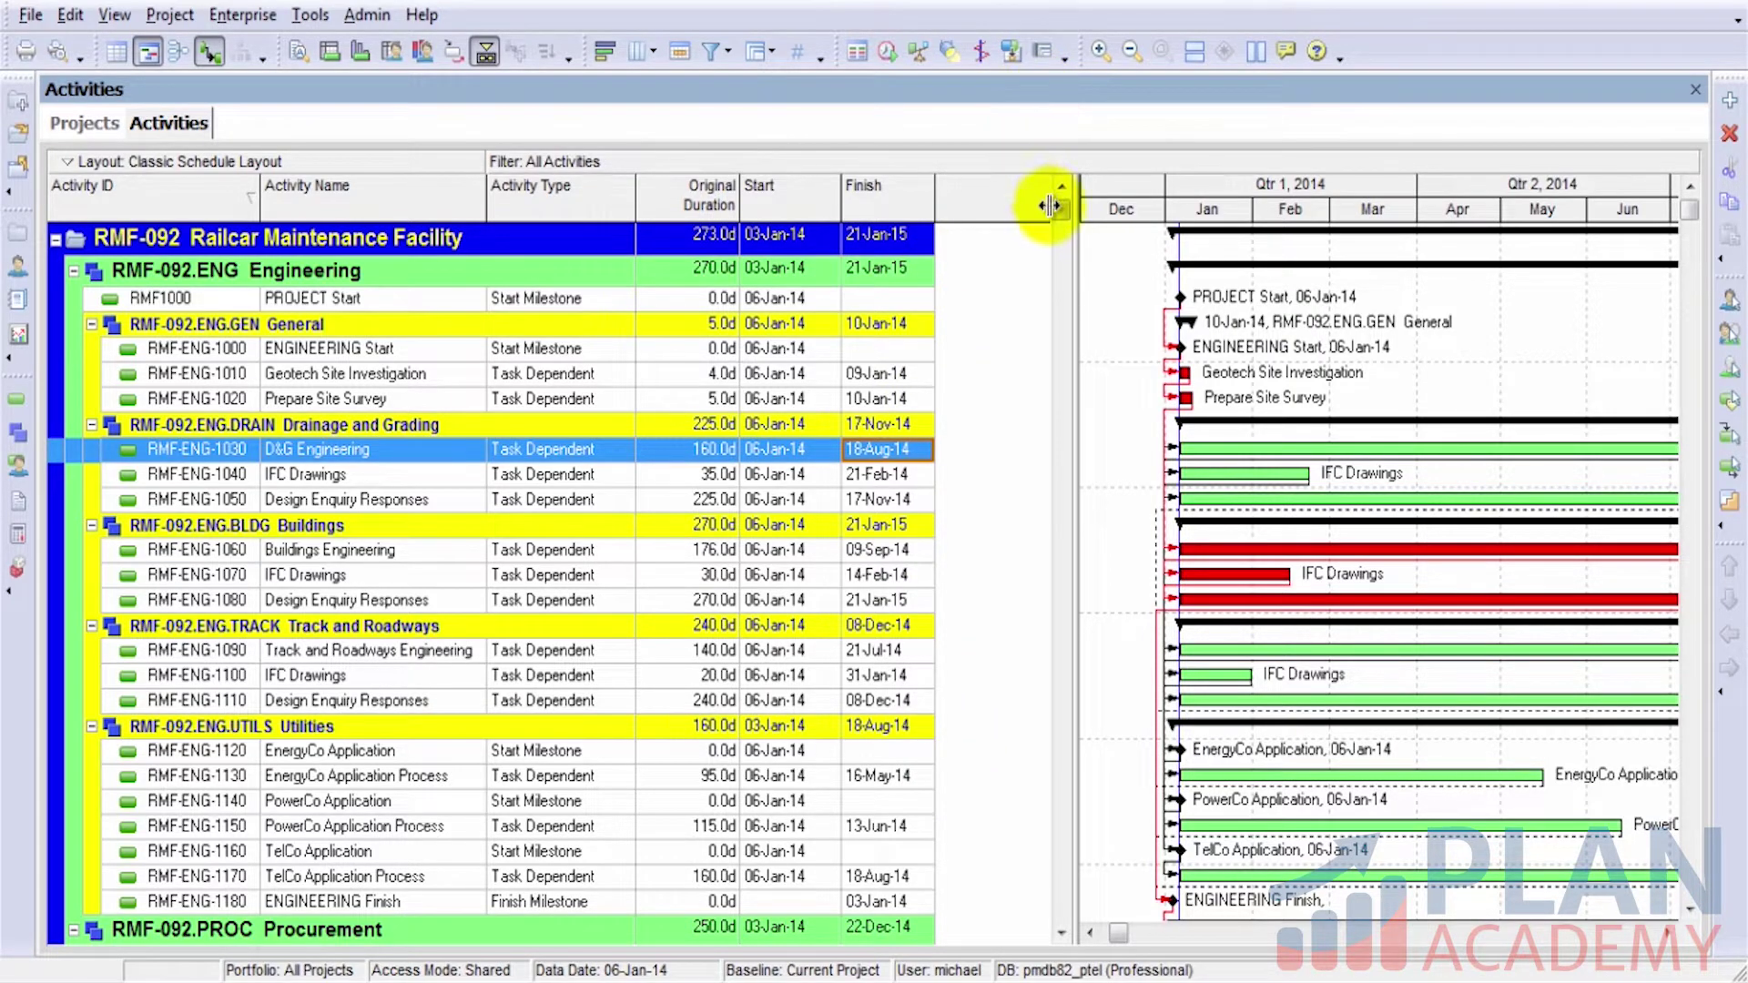
# Step: Run the F9 schedule so RMF-092 spans 06-Jan-14 to 01-Mar-19
pyautogui.moveTo(1063, 210); pyautogui.dragTo(1059, 950)
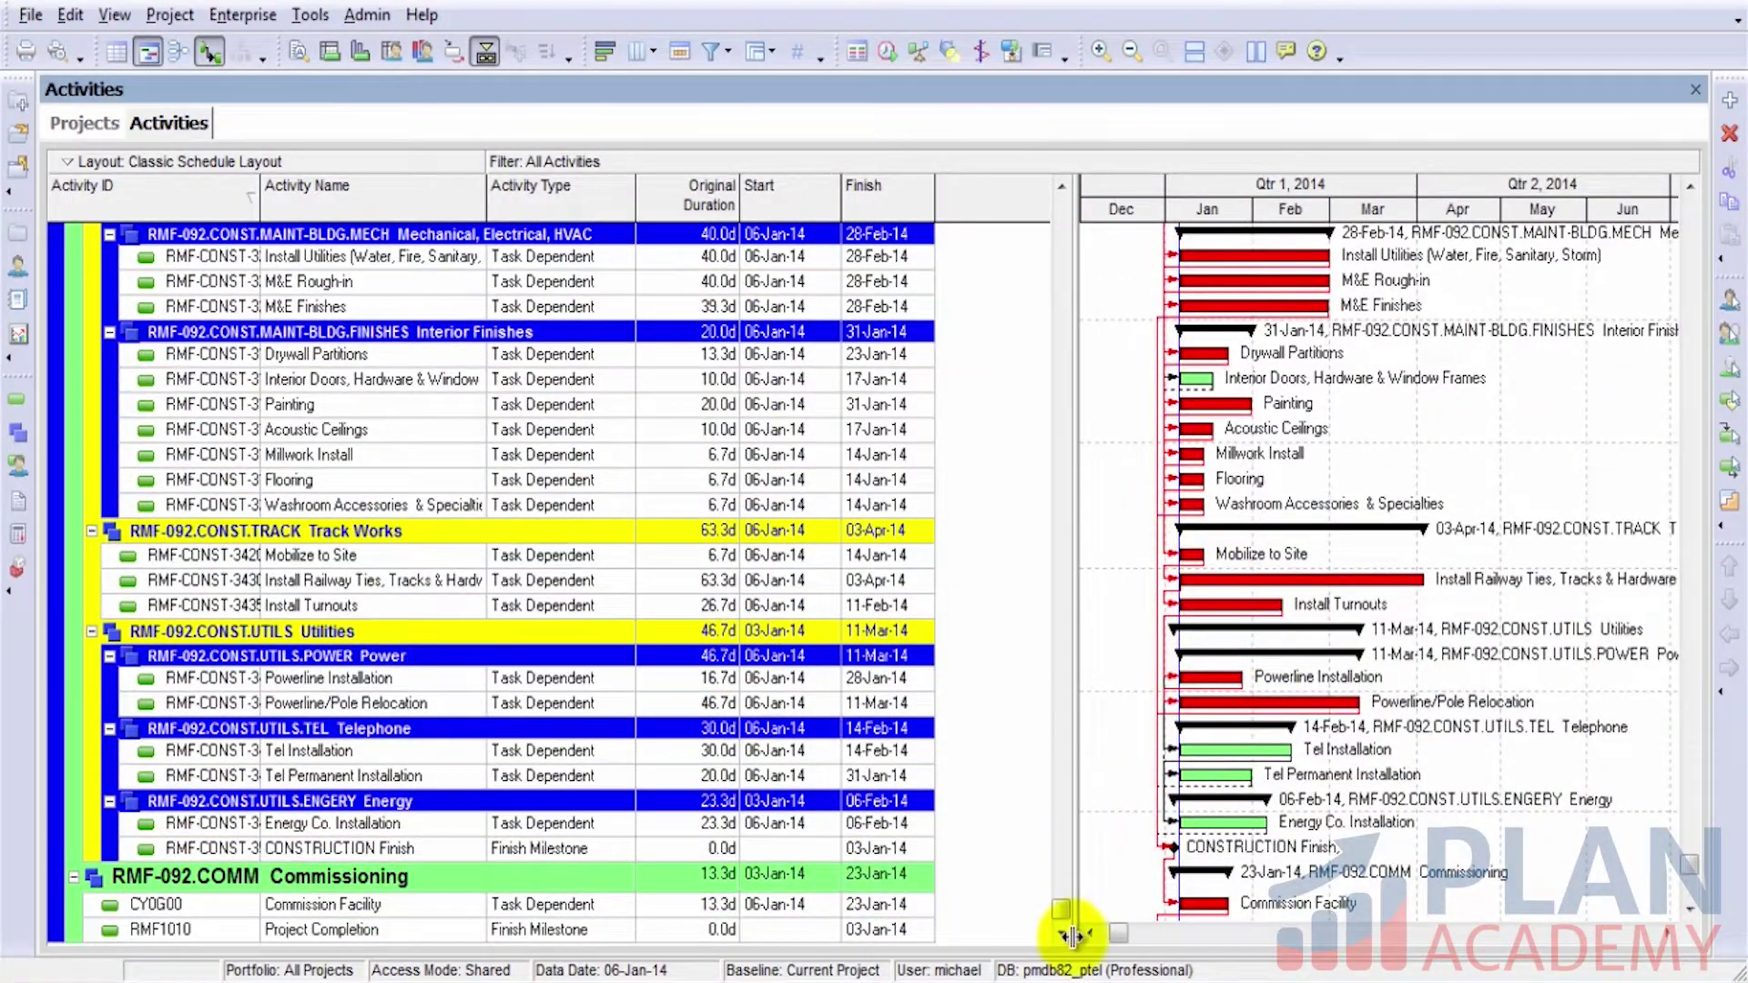
pyautogui.moveTo(1068, 909); pyautogui.dragTo(1042, 203)
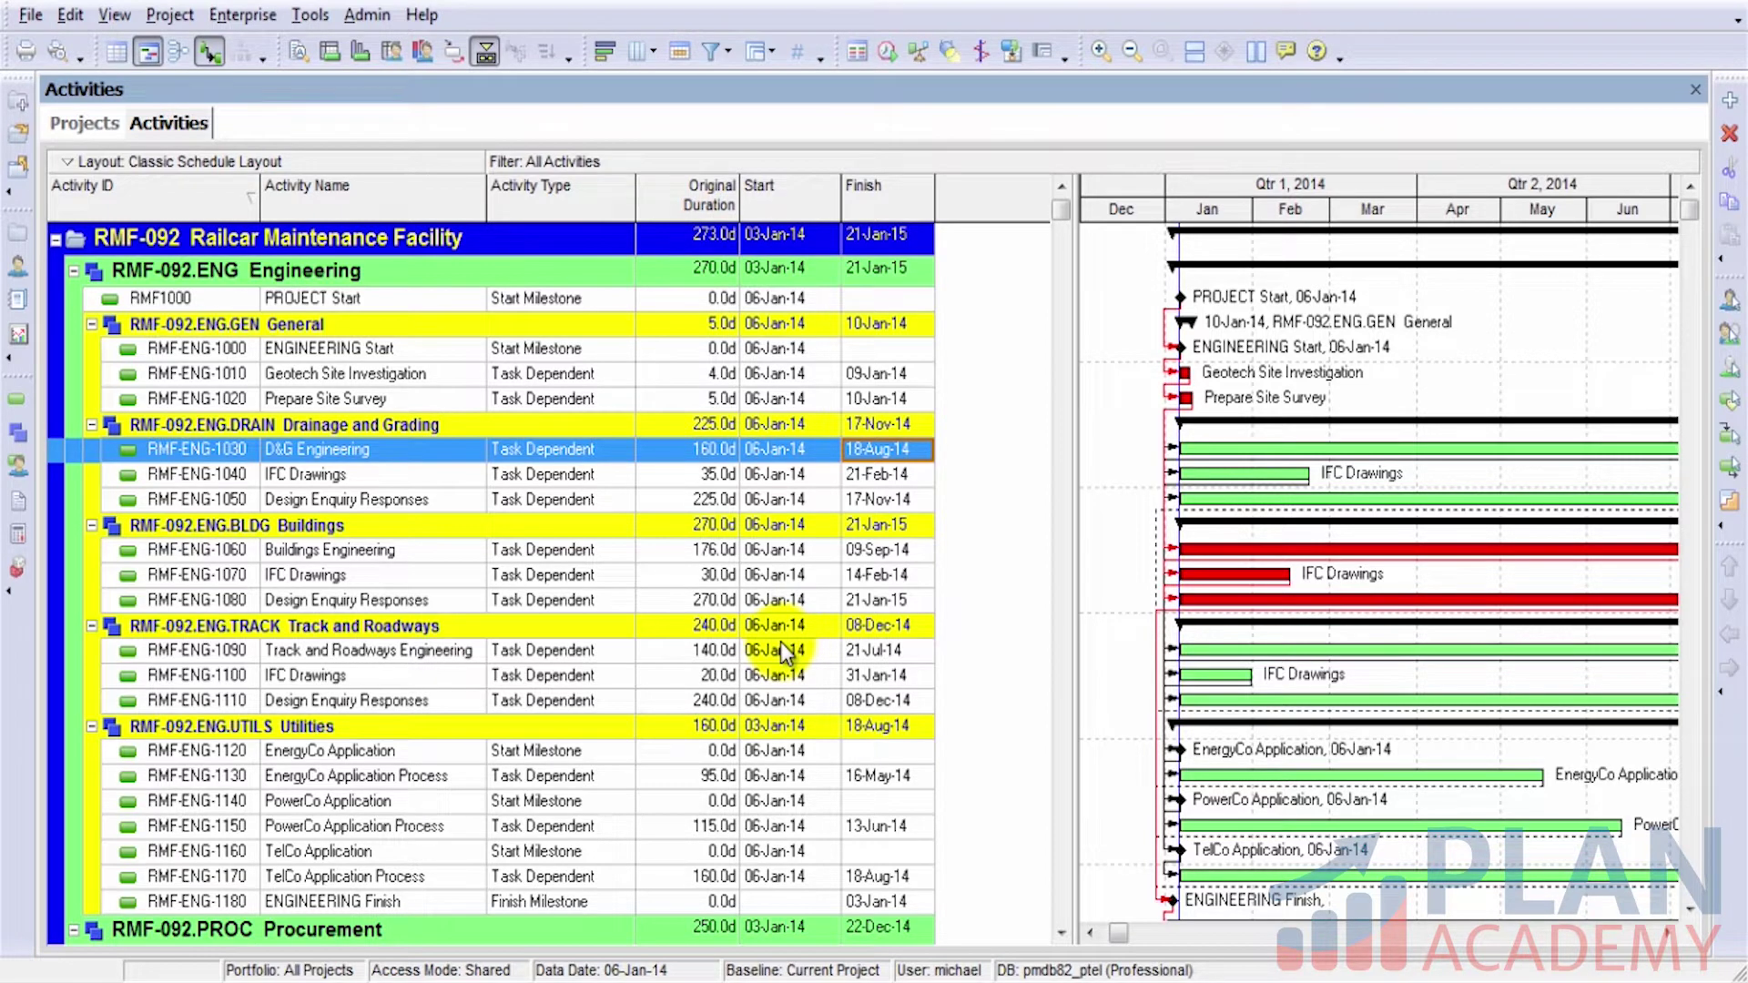
pyautogui.click(879, 56)
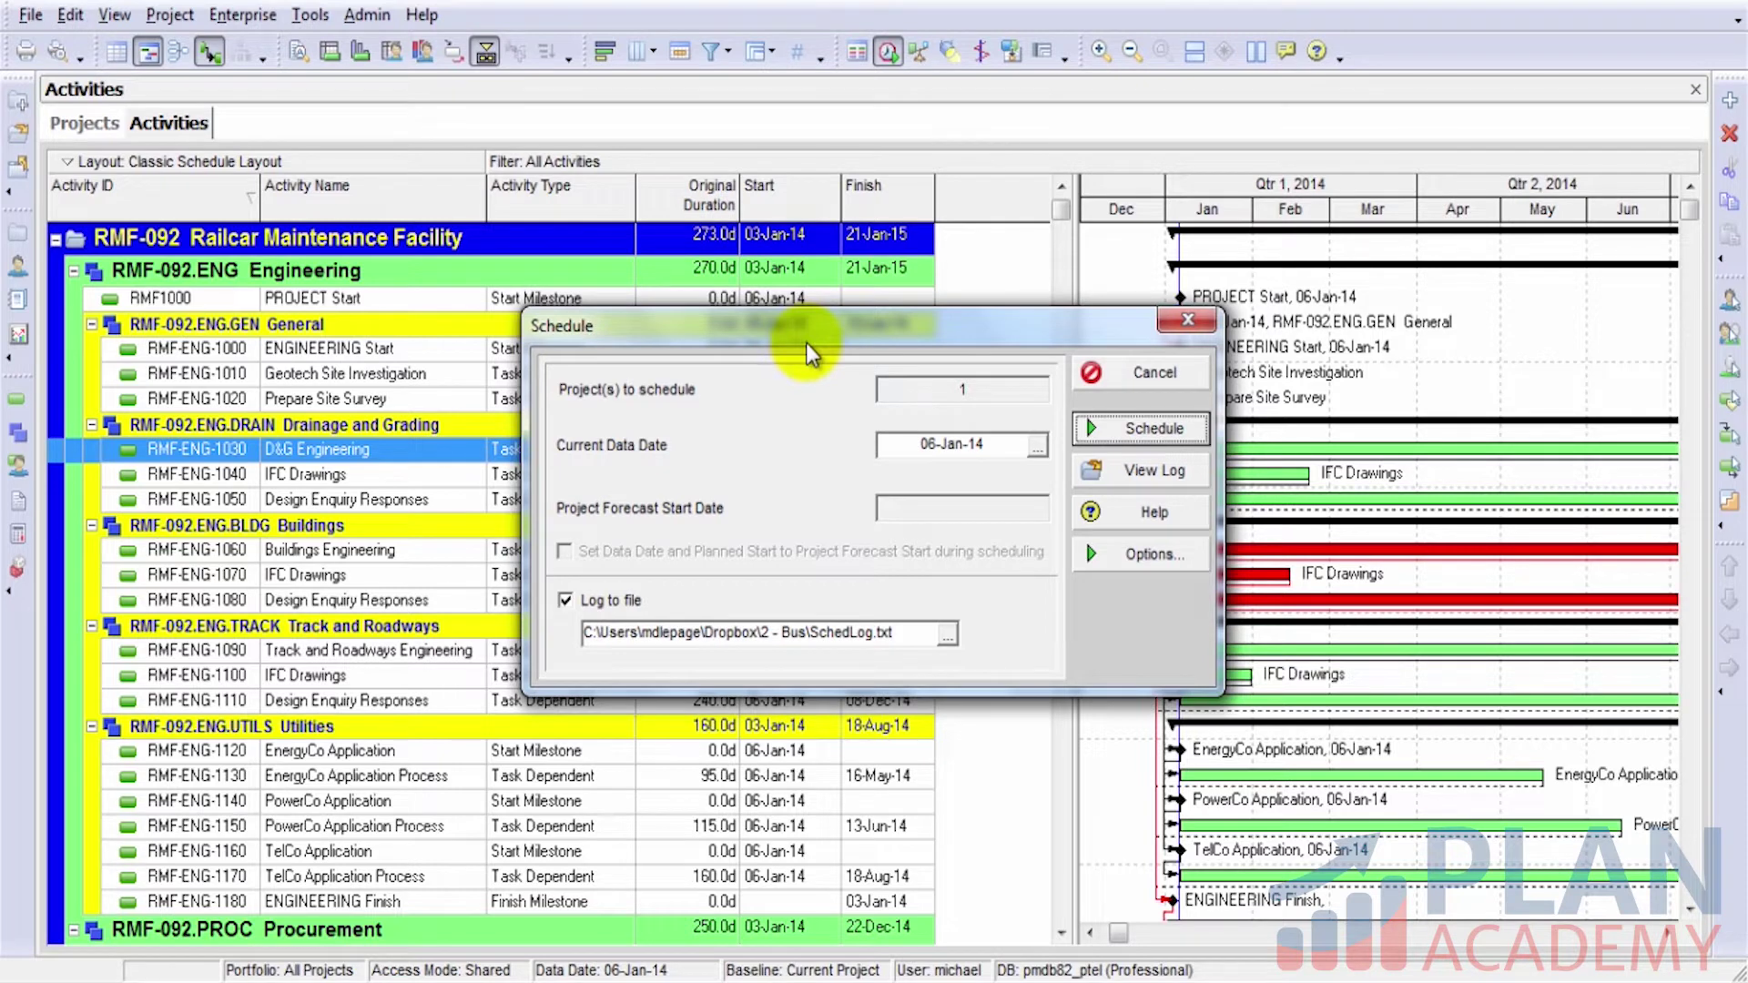
pyautogui.click(1127, 436)
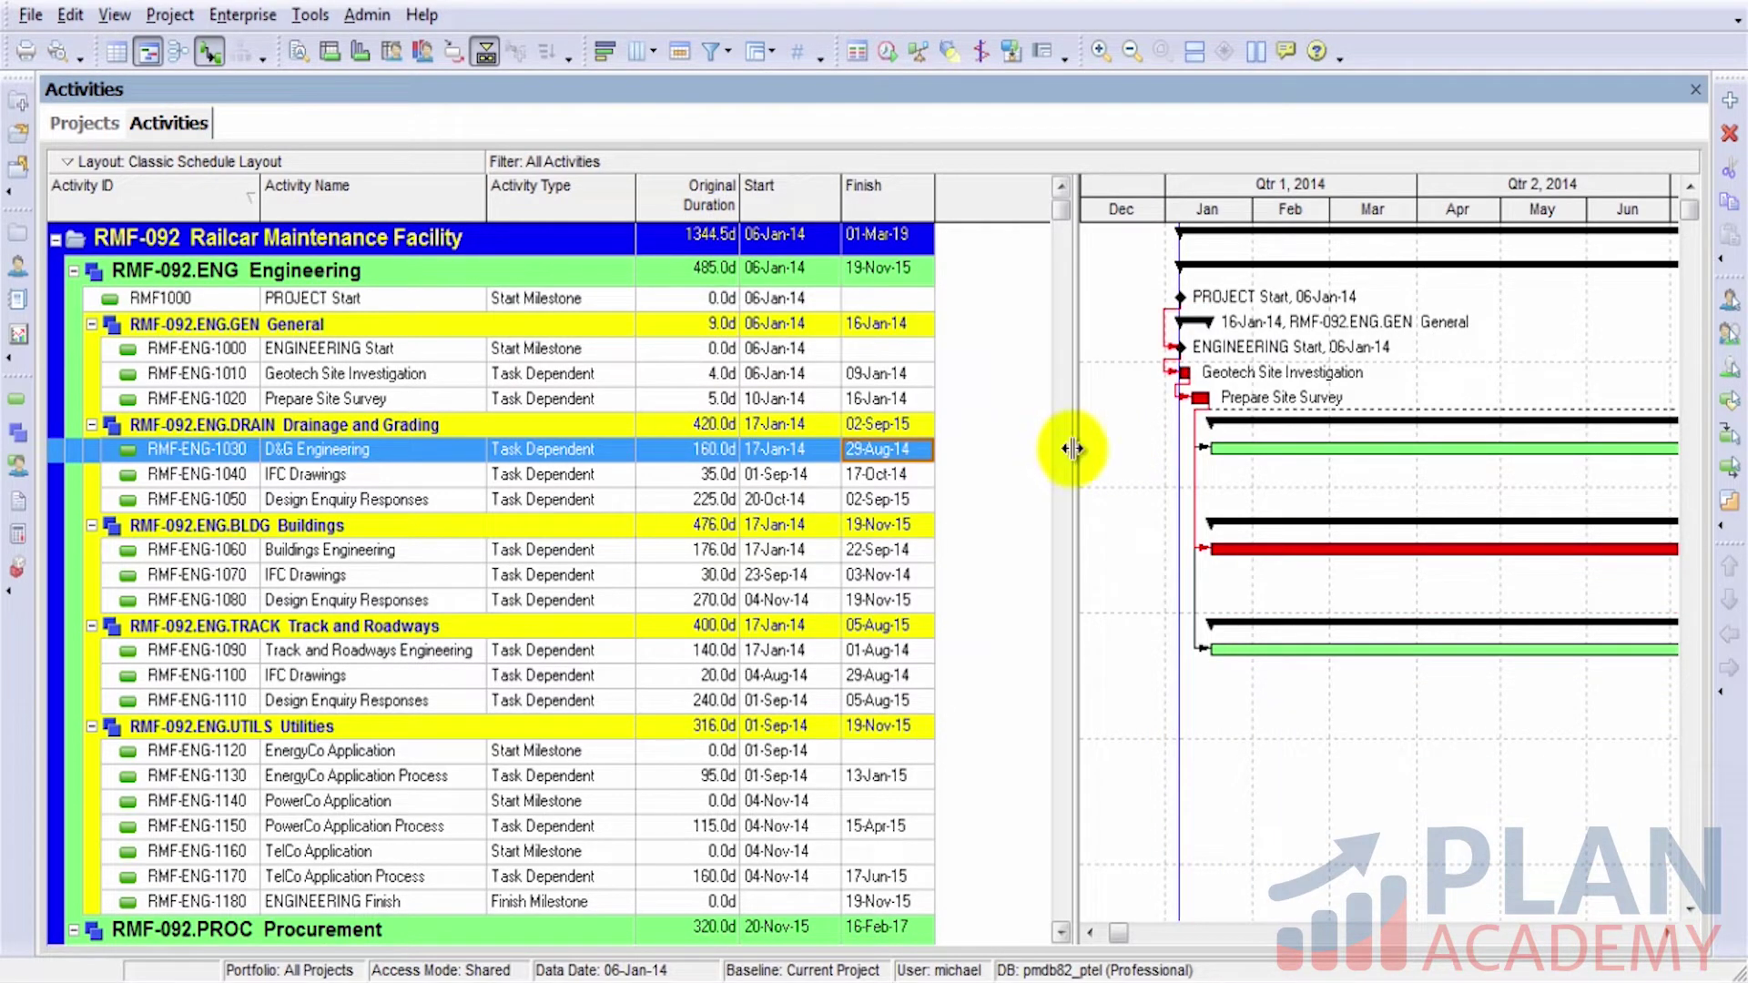
# Step: Widen the Gantt chart and advance its timeline into early 2015
pyautogui.moveTo(1065, 446); pyautogui.dragTo(975, 447)
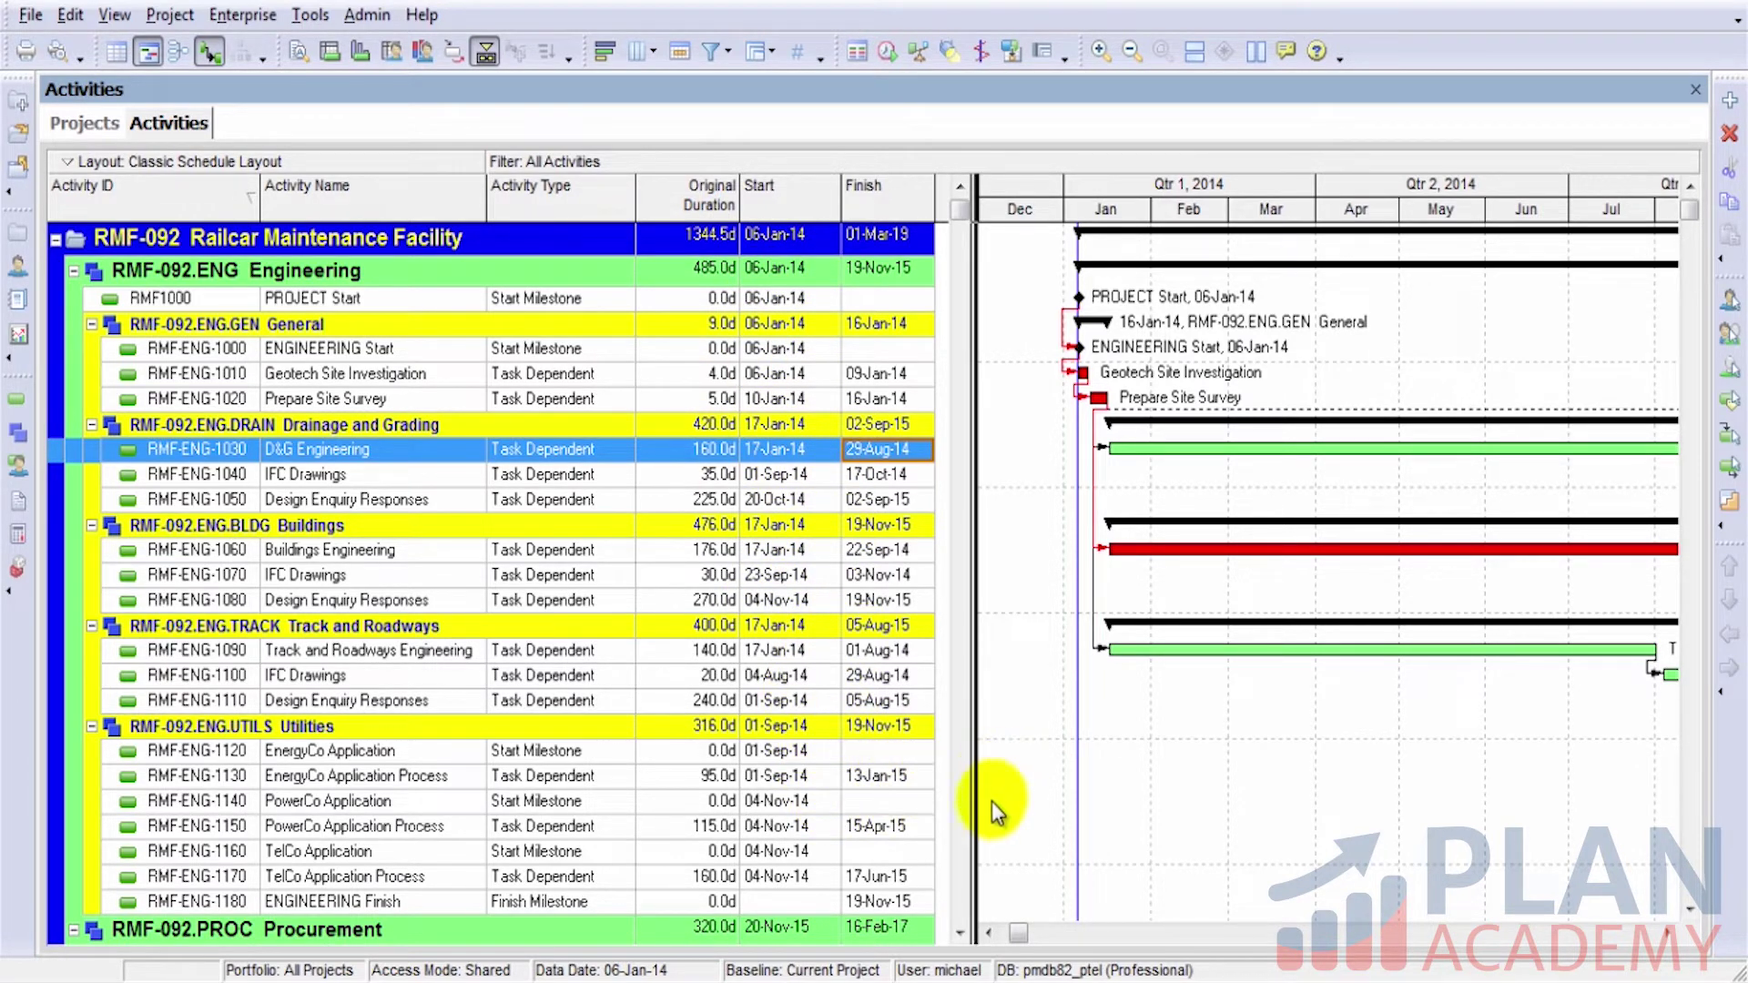
pyautogui.click(1666, 933)
pyautogui.click(1667, 934)
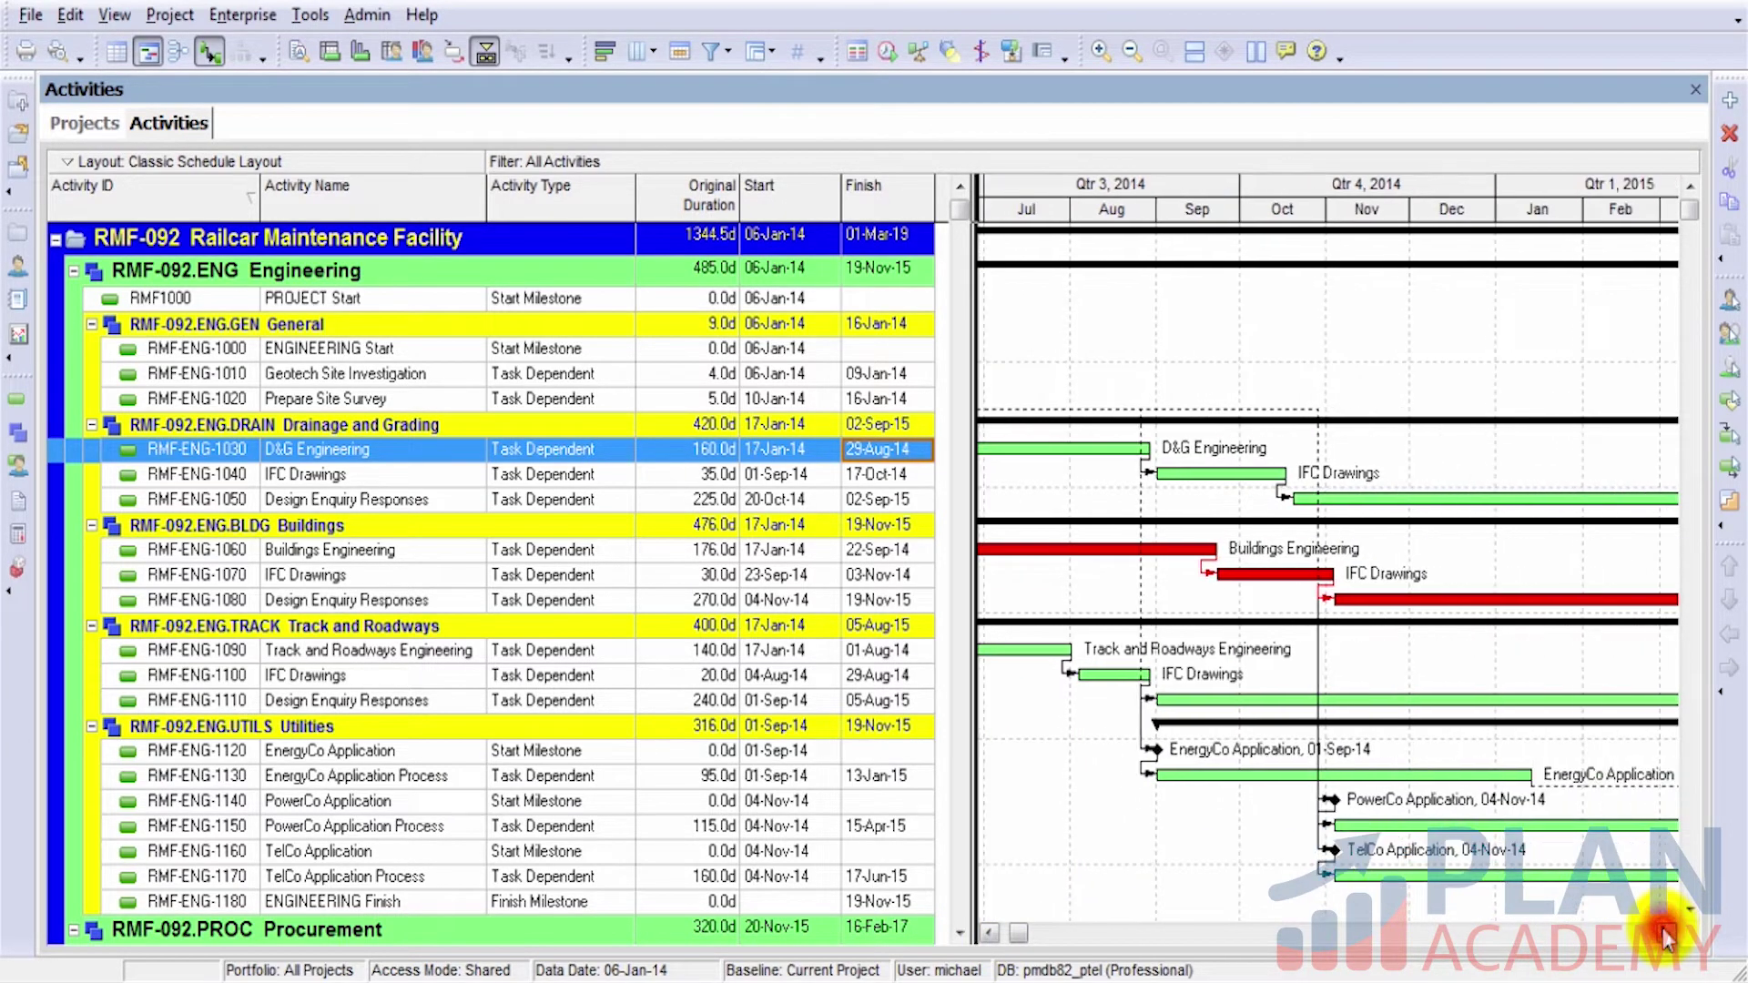
pyautogui.click(1666, 933)
pyautogui.scroll(-3, 1662, 921)
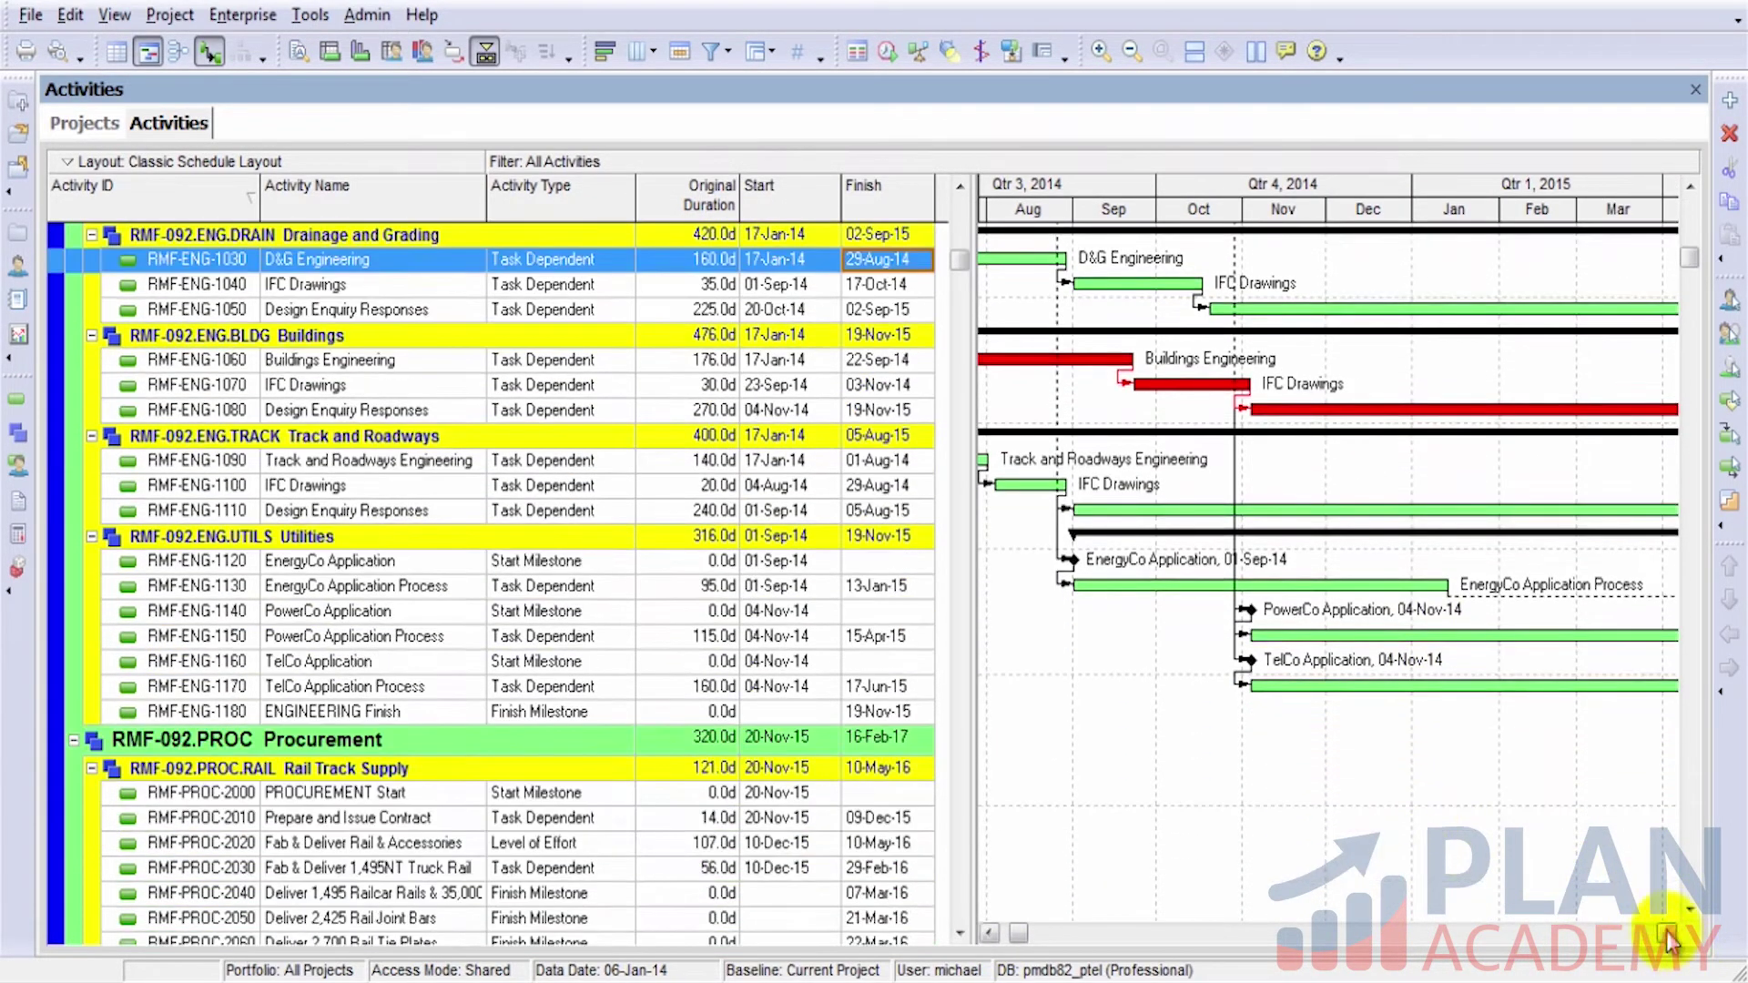
# Step: Move the Gantt timeline through 2016–2017 and scroll down to the Commissioning activities
pyautogui.click(1669, 935)
pyautogui.click(1669, 935)
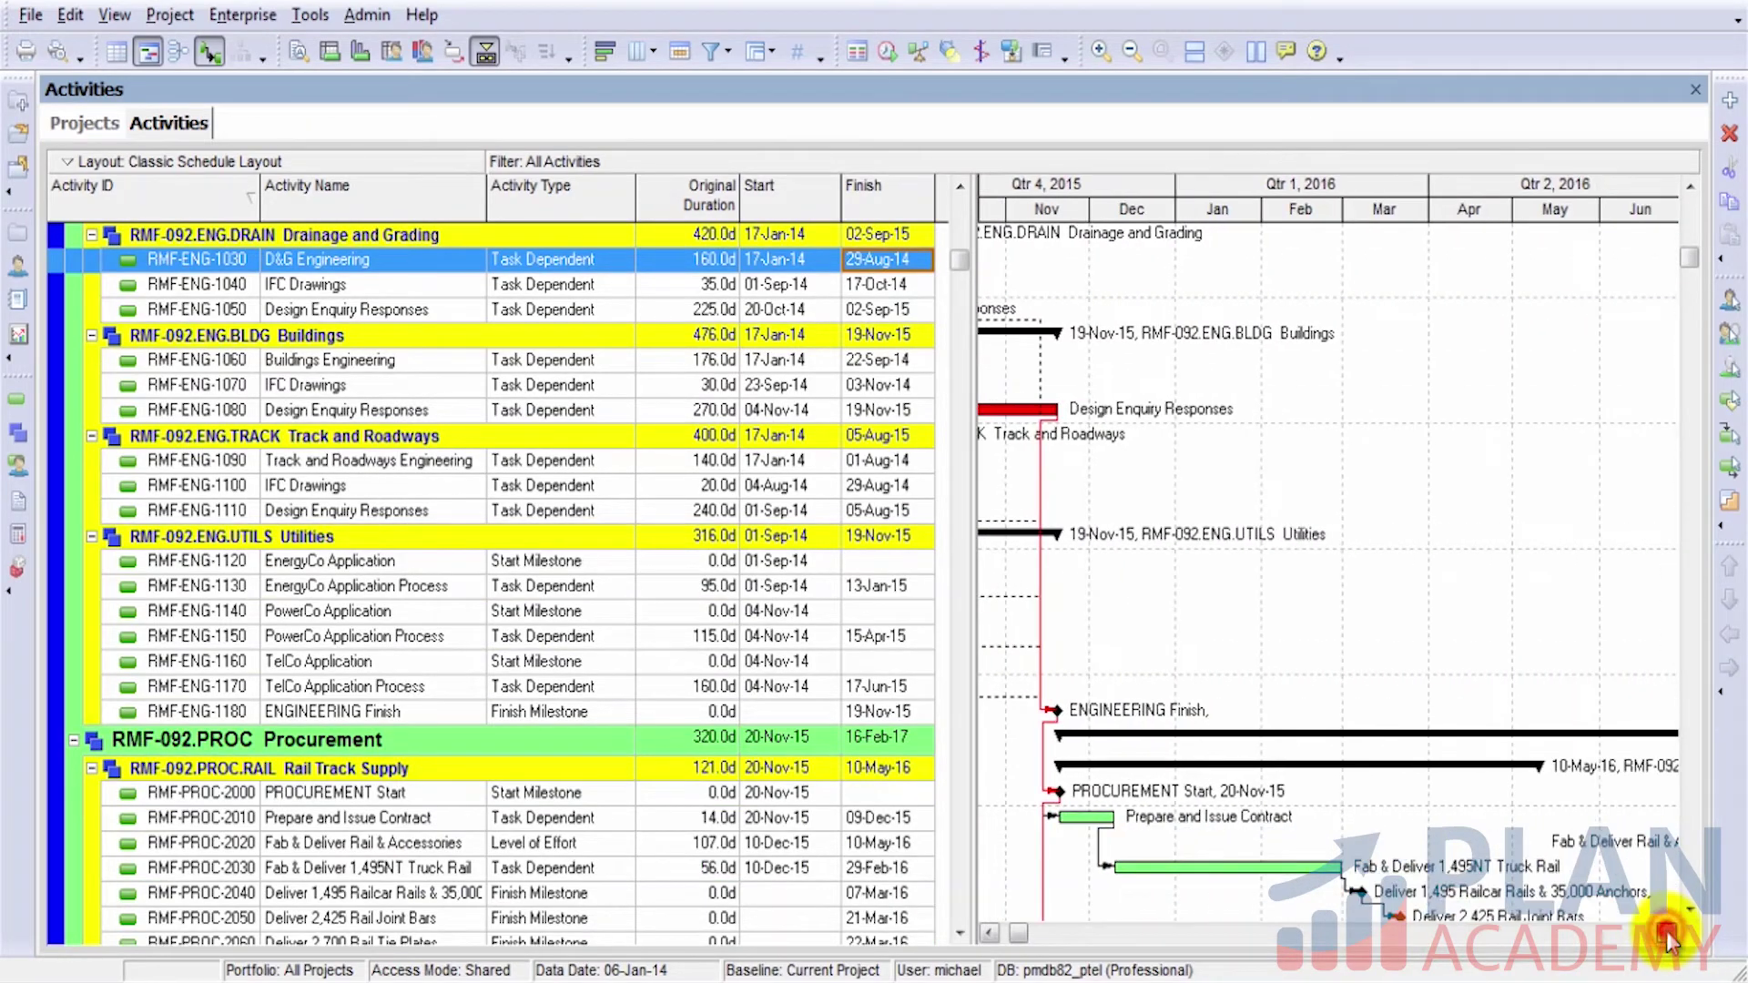
pyautogui.scroll(-4, 1600, 836)
pyautogui.scroll(-12, 1599, 836)
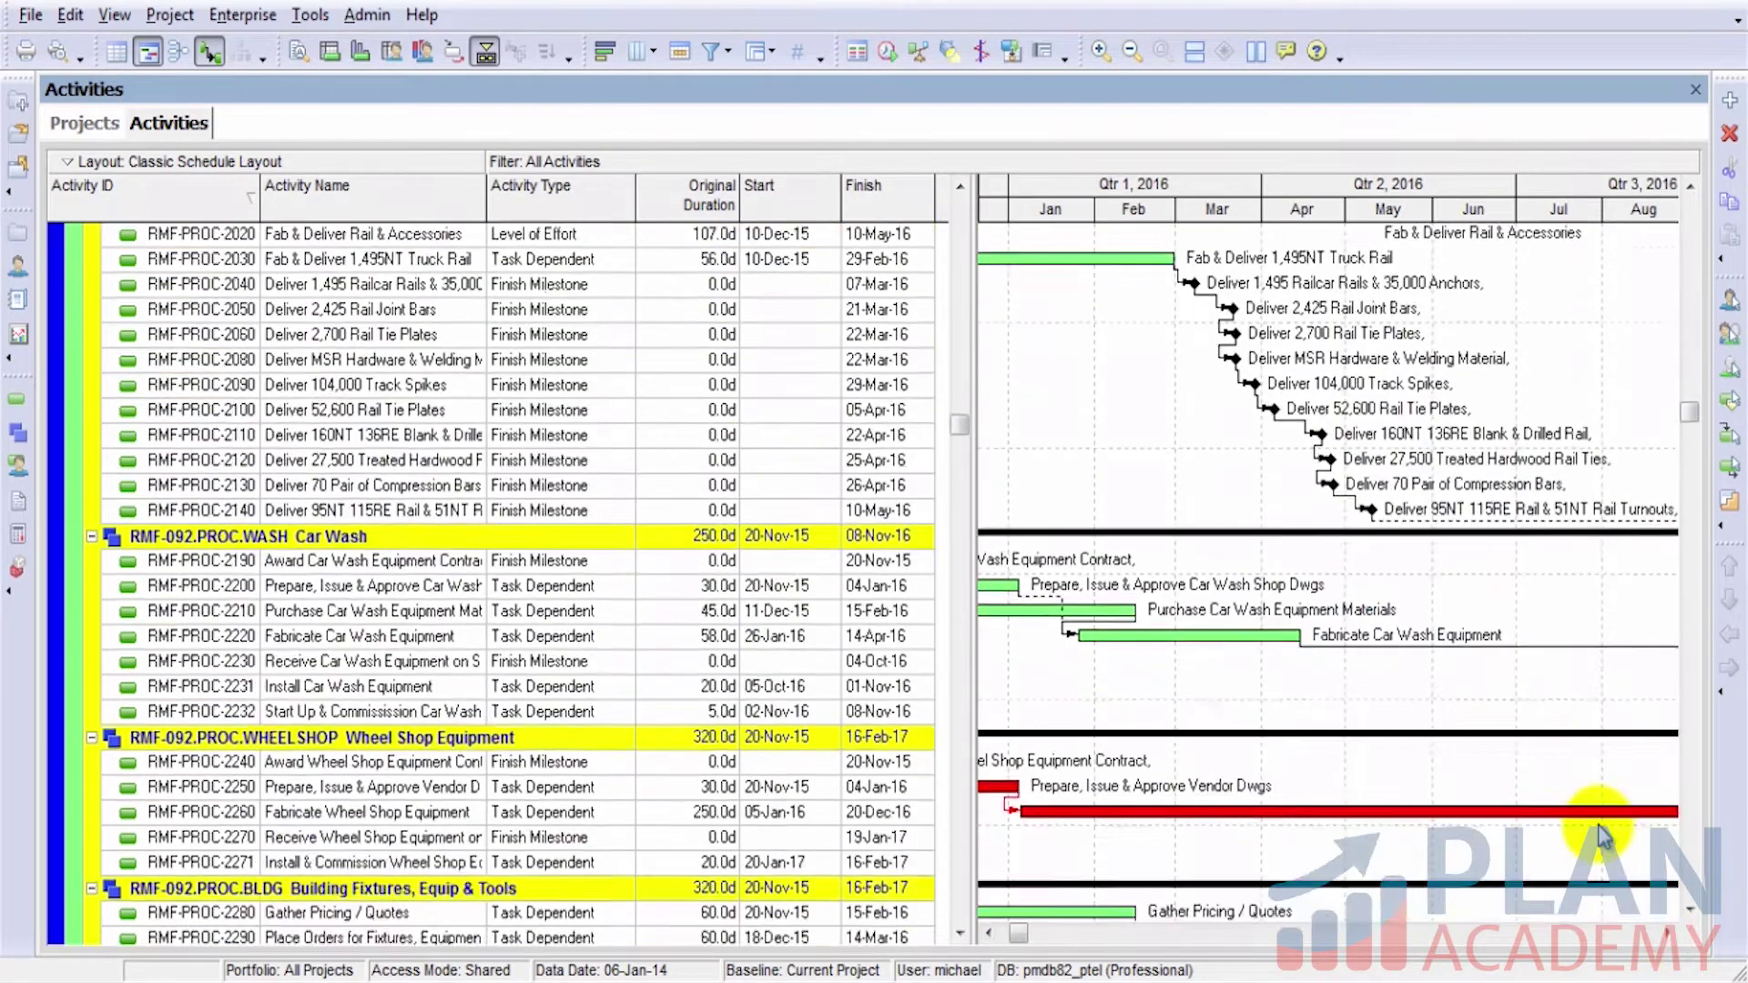
pyautogui.click(1664, 936)
pyautogui.scroll(-1, 1646, 928)
pyautogui.scroll(-4, 1646, 928)
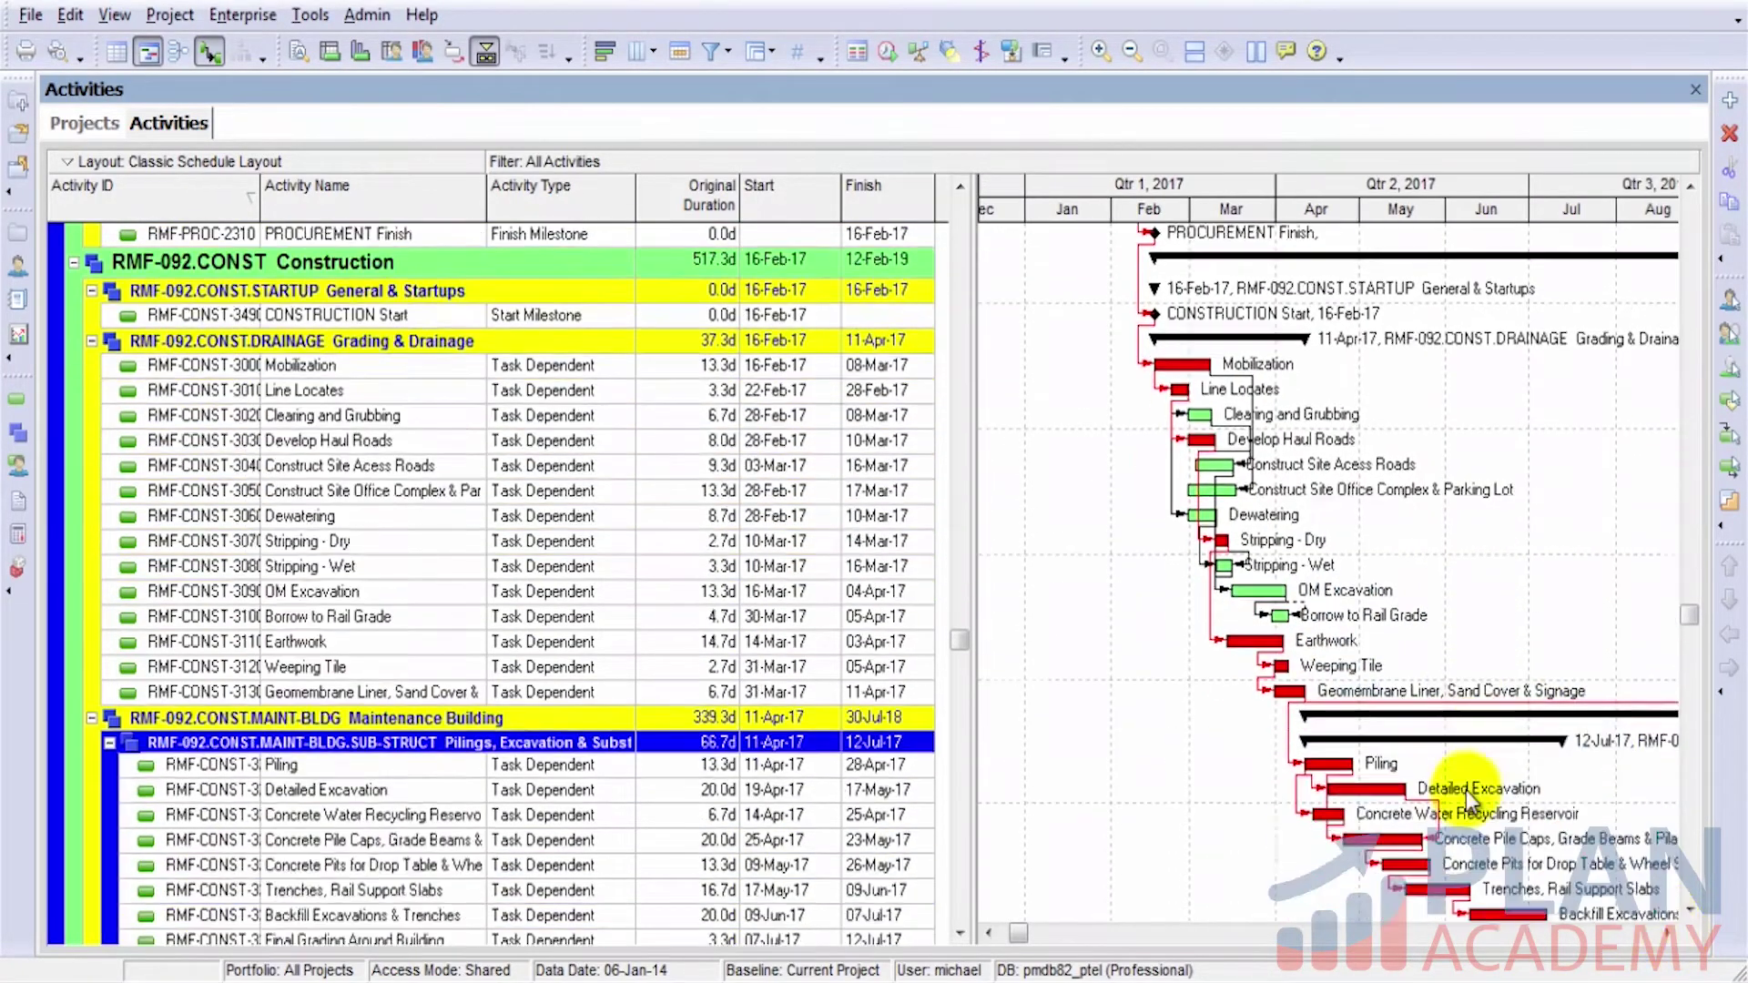
pyautogui.click(1666, 934)
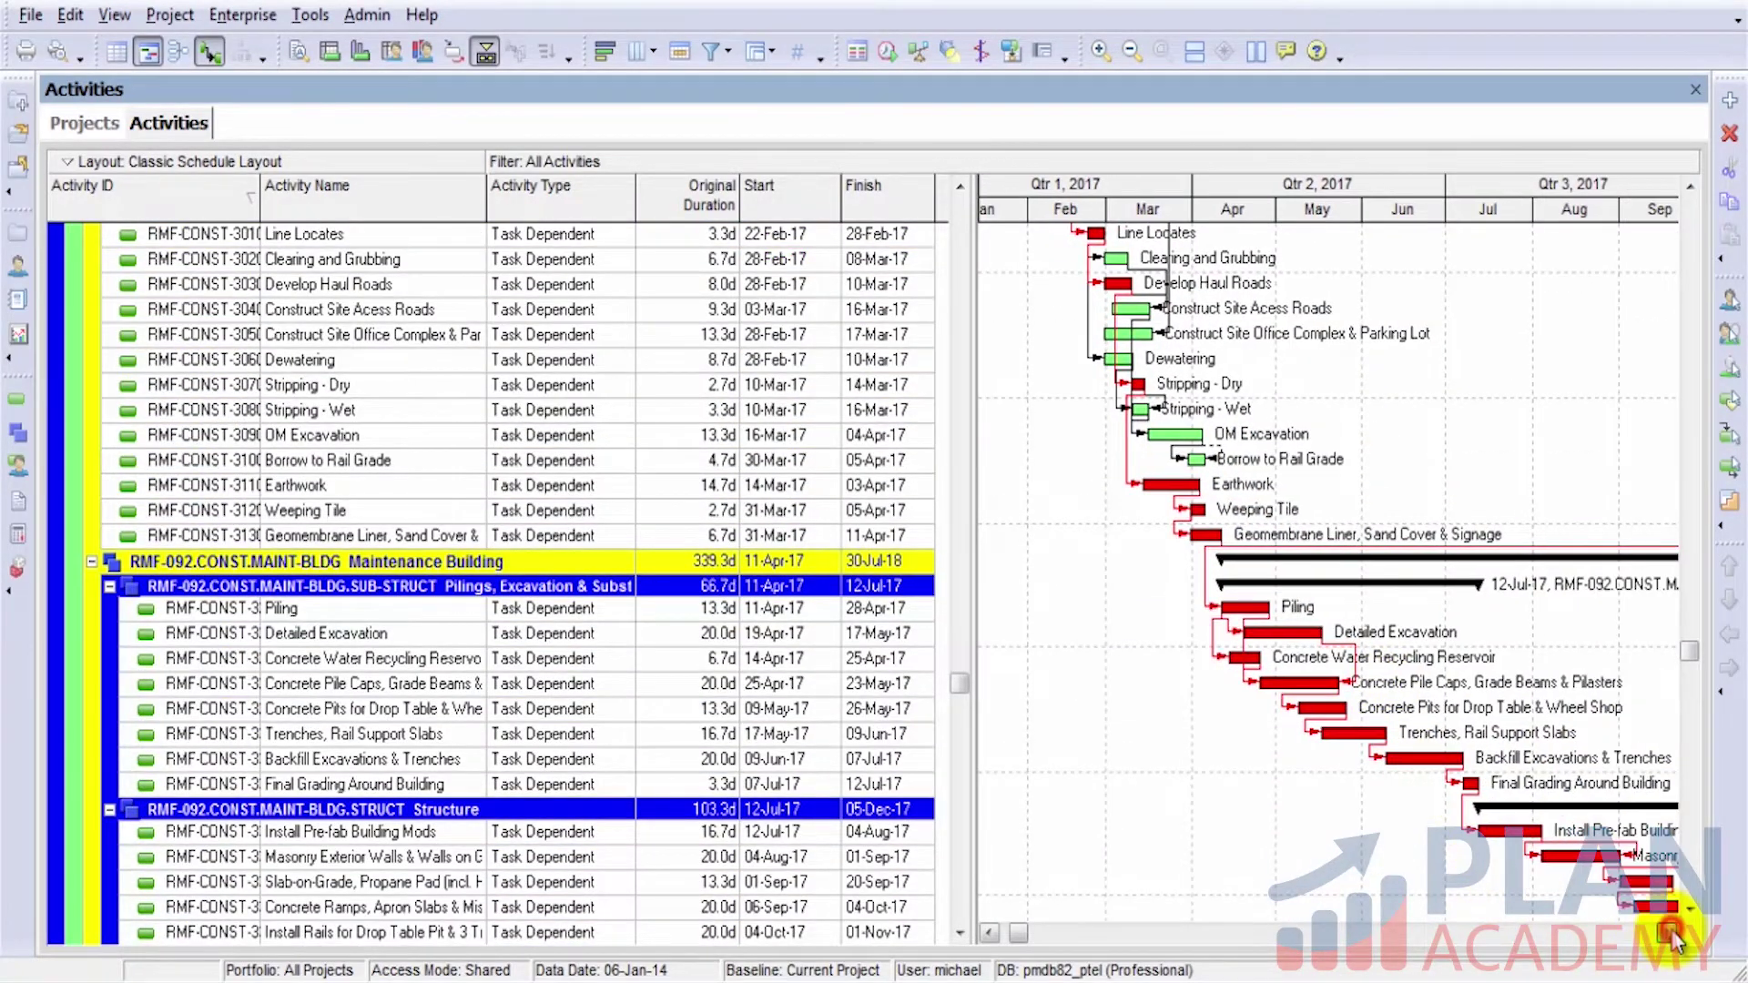
pyautogui.scroll(-2, 1683, 909)
pyautogui.scroll(-12, 1686, 914)
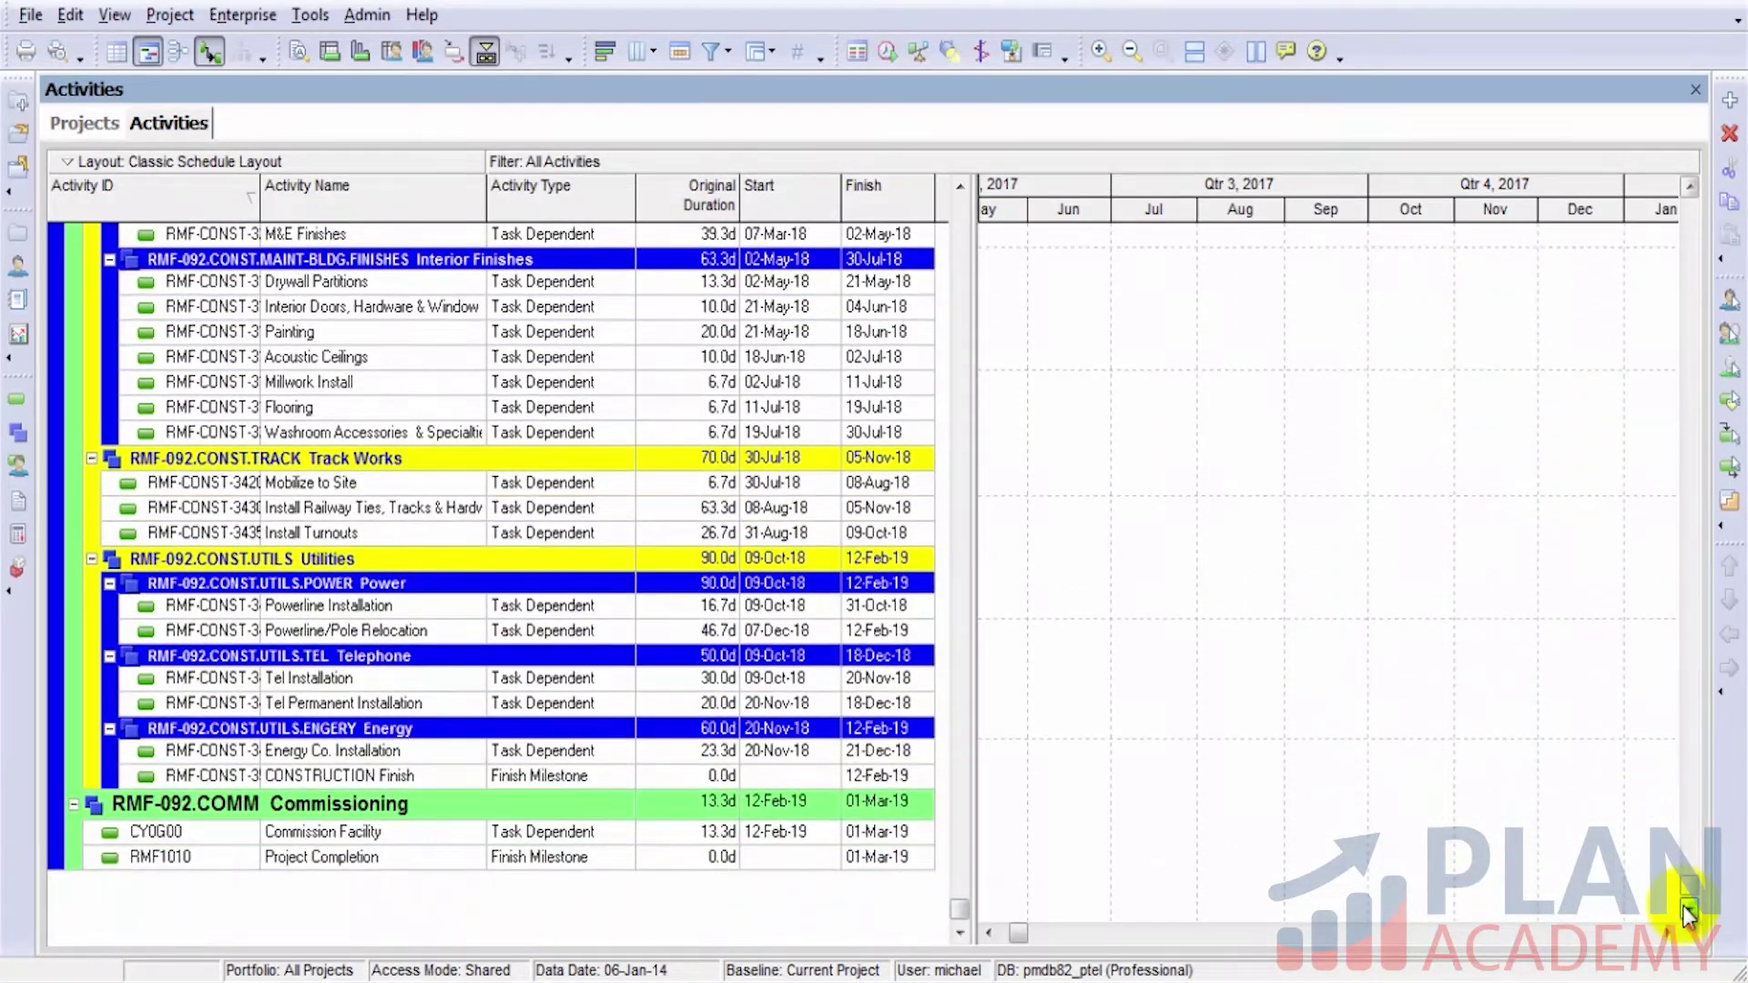
# Step: Check that Commission Facility and Project Completion both finish on 01-Mar-19
pyautogui.click(1380, 836)
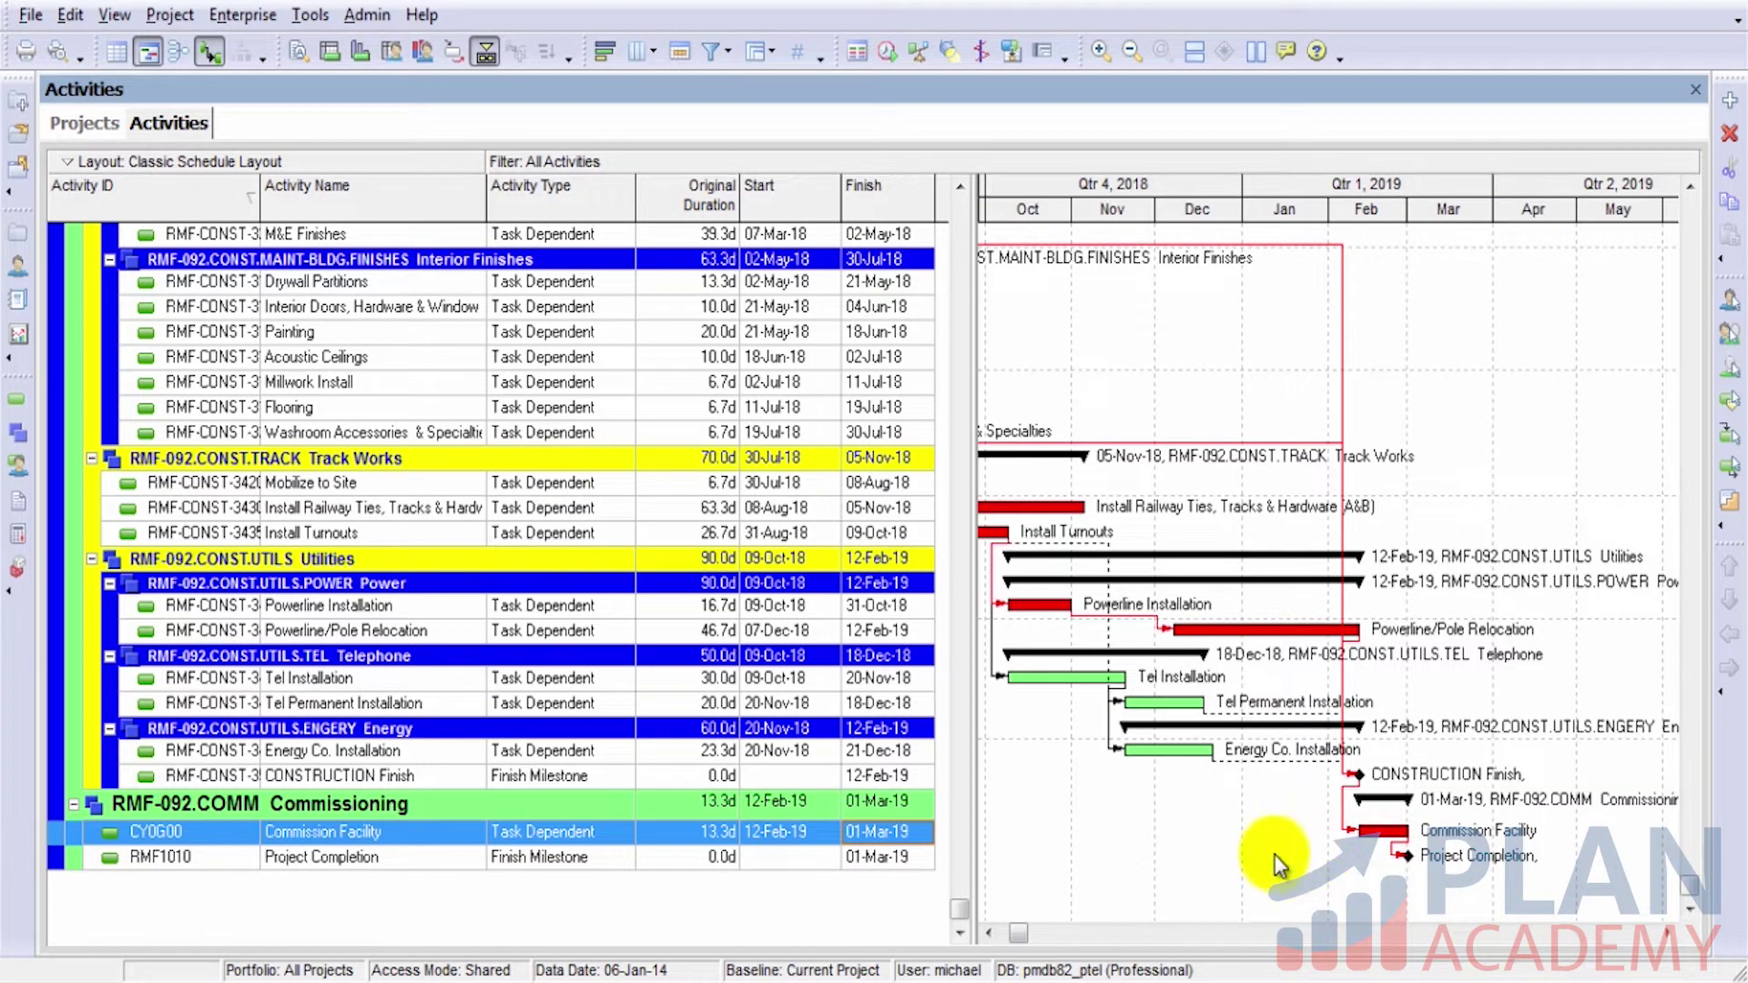
pyautogui.click(1123, 933)
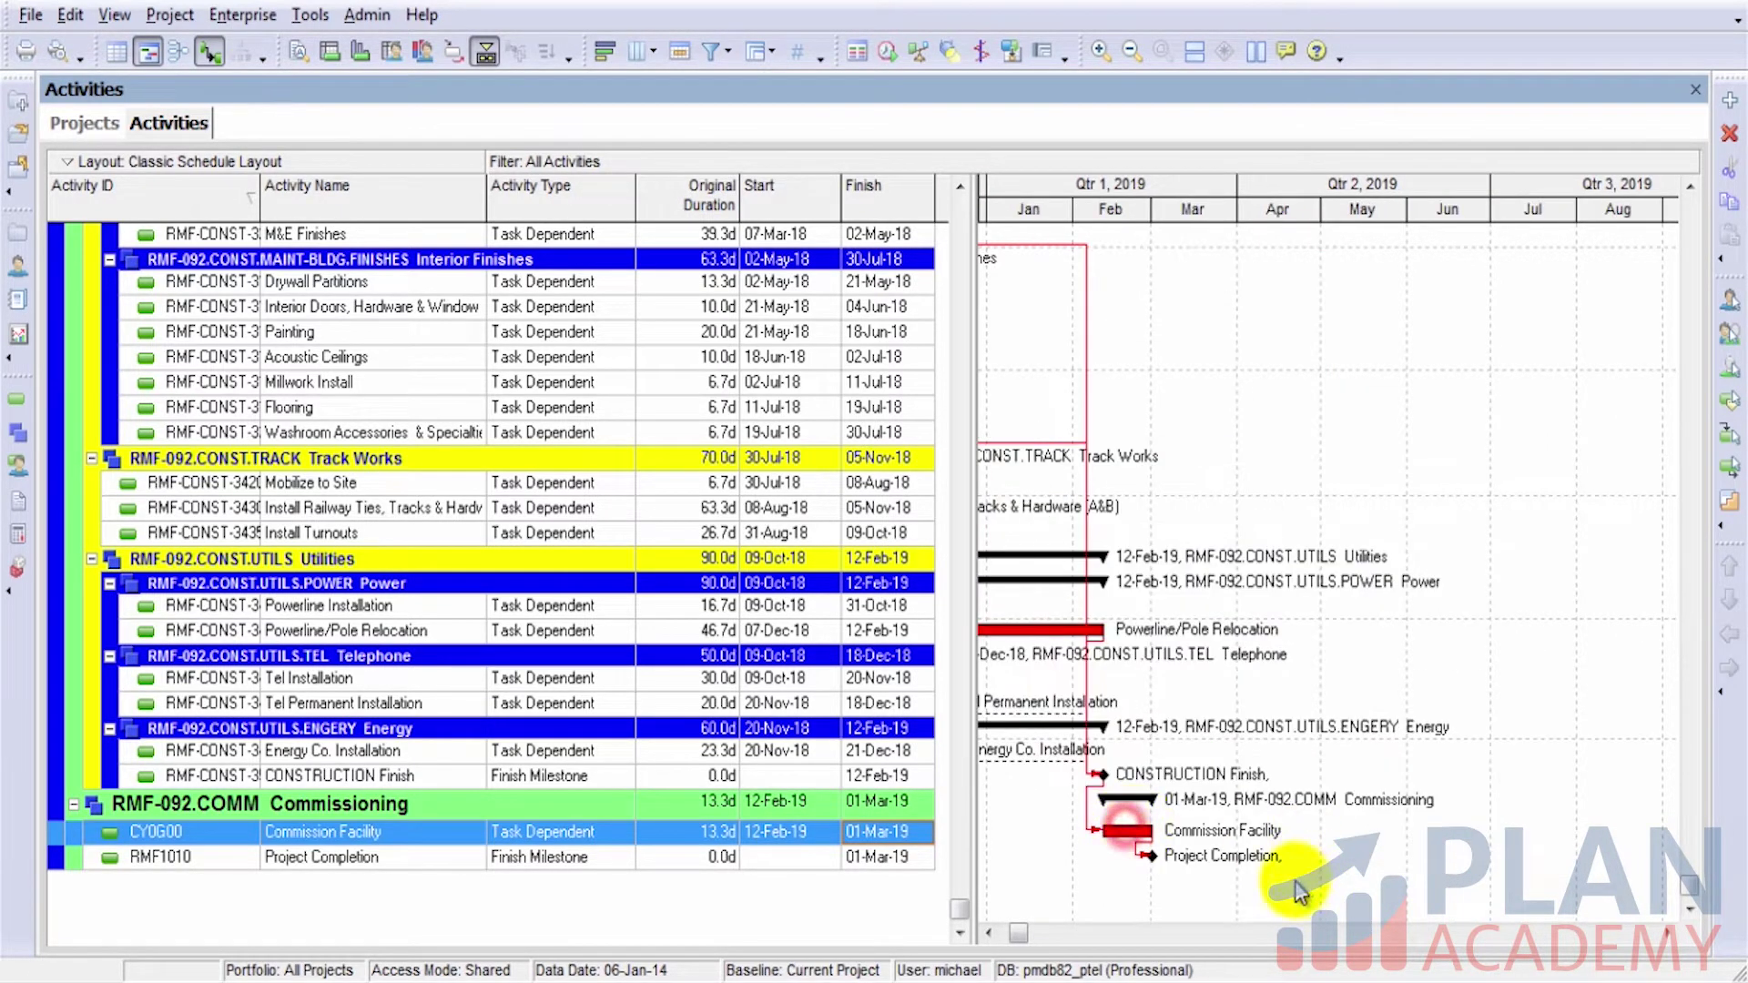
pyautogui.click(1194, 338)
pyautogui.click(1607, 833)
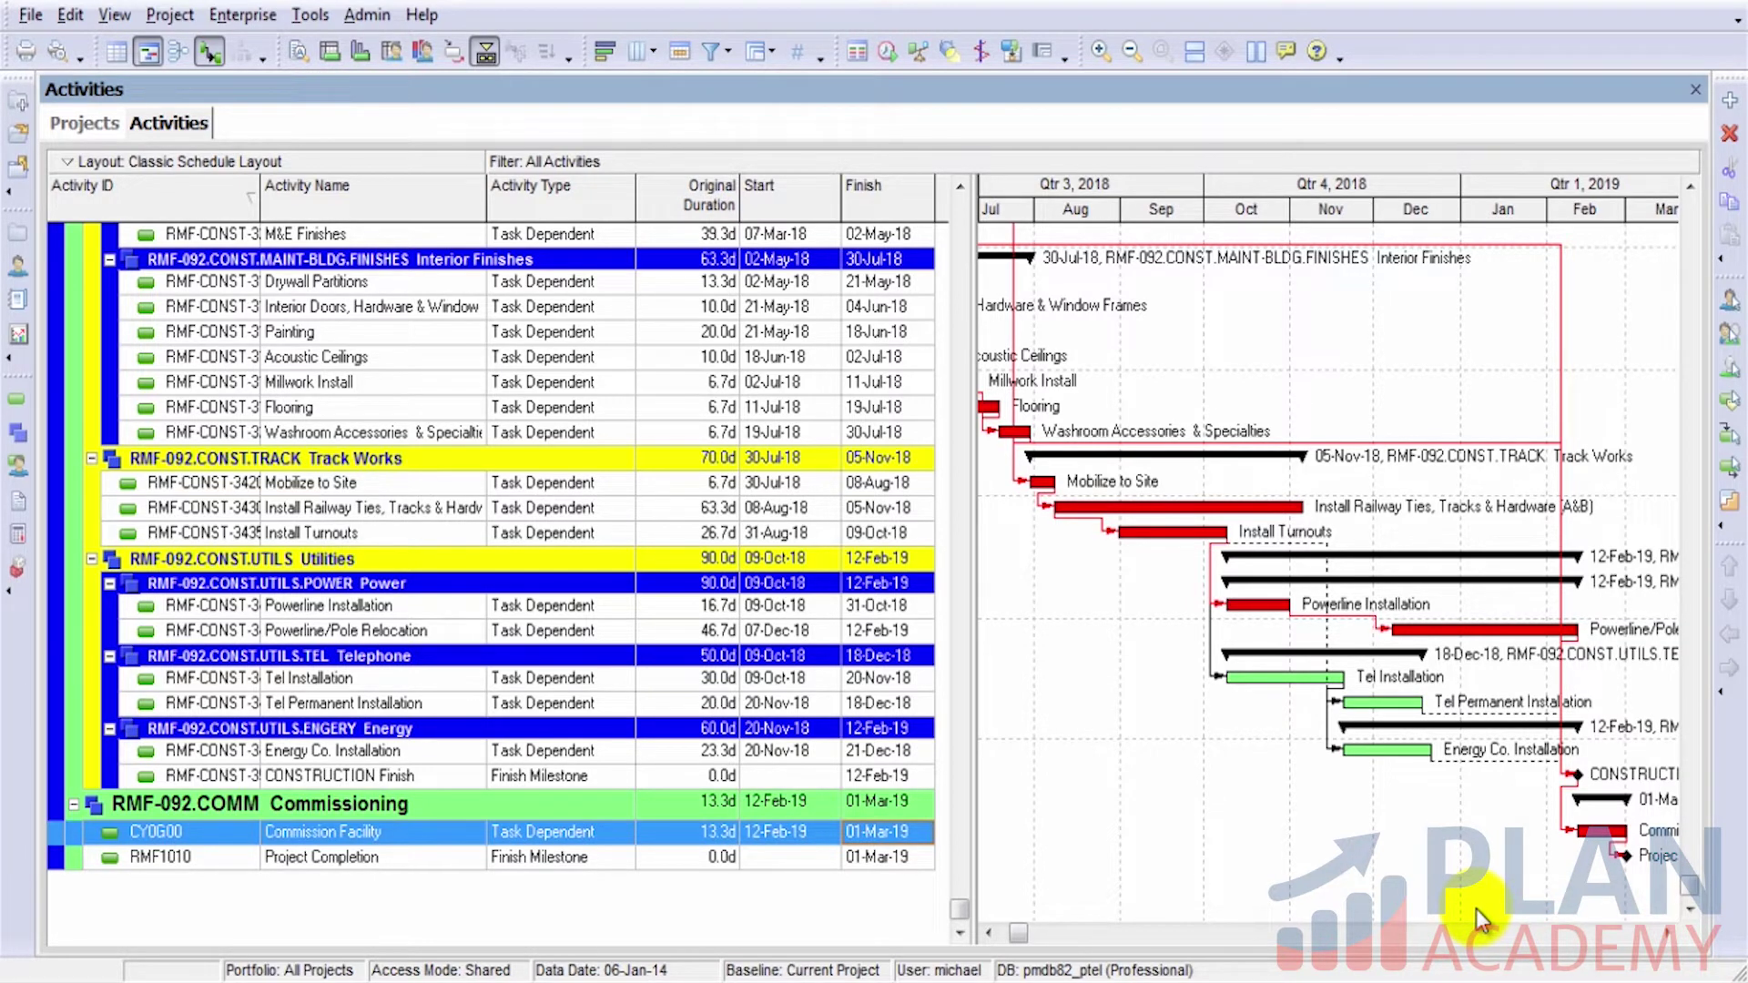
pyautogui.click(890, 860)
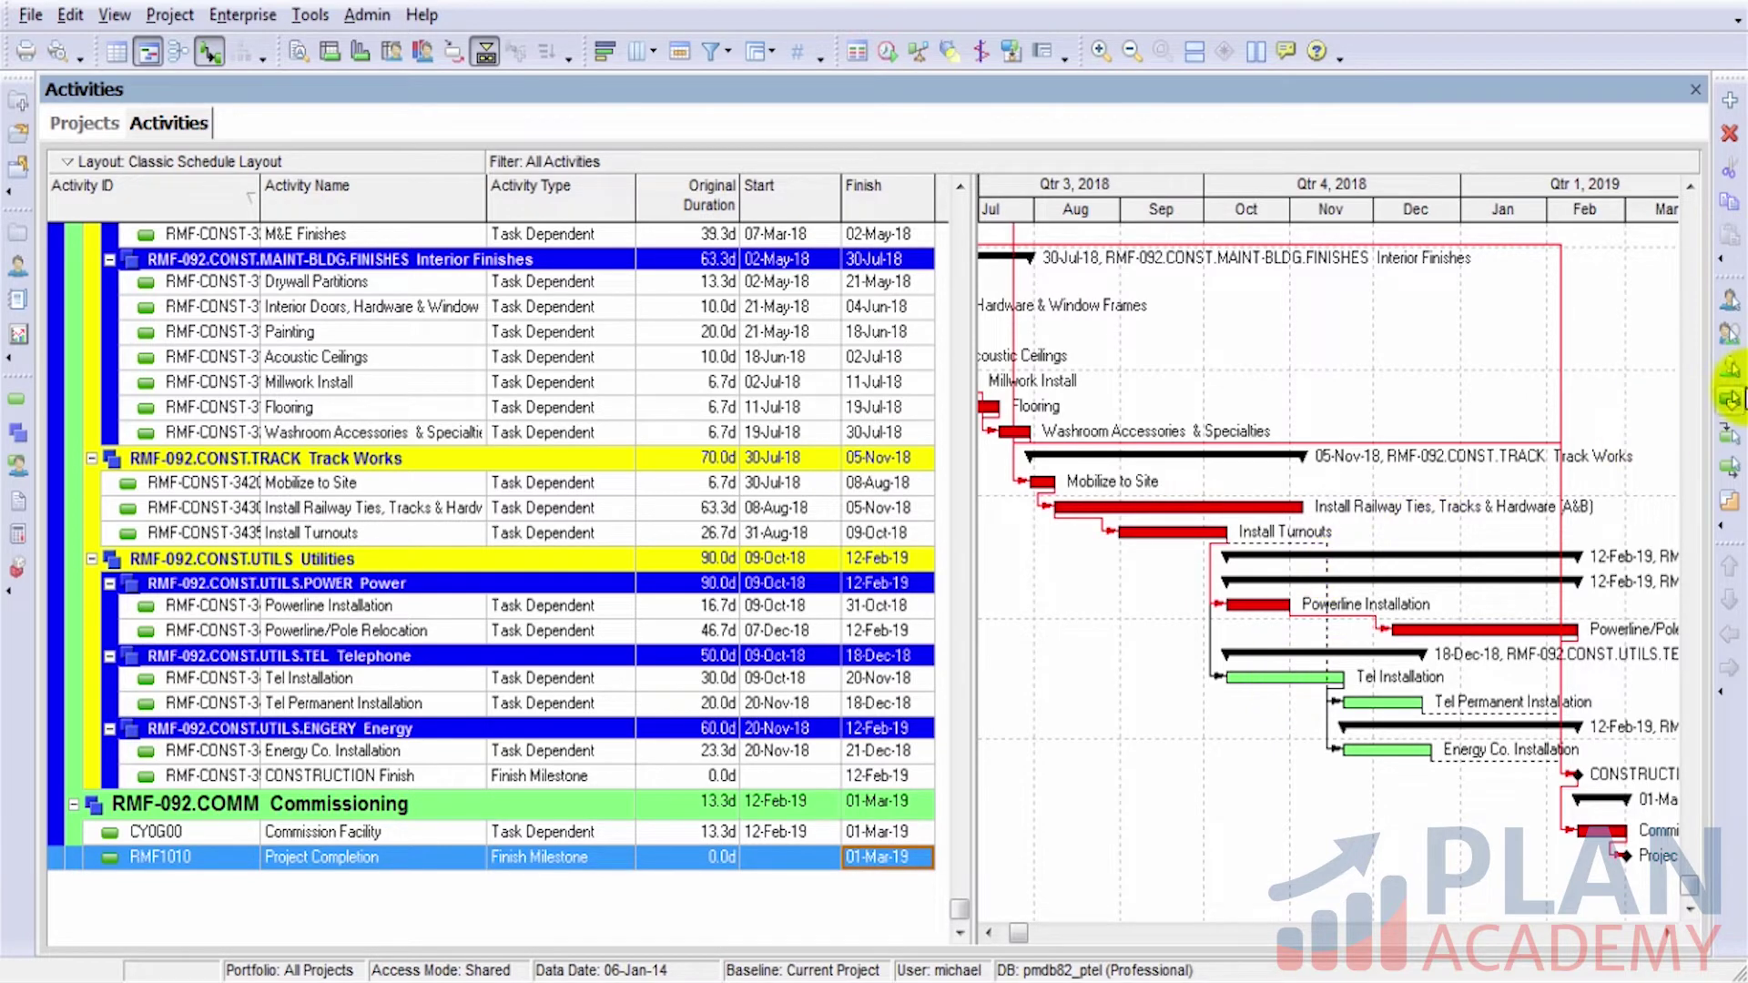
# Step: Return to Engineering and the PROJECT Start milestone on 06-Jan-14
pyautogui.scroll(15, 1689, 242)
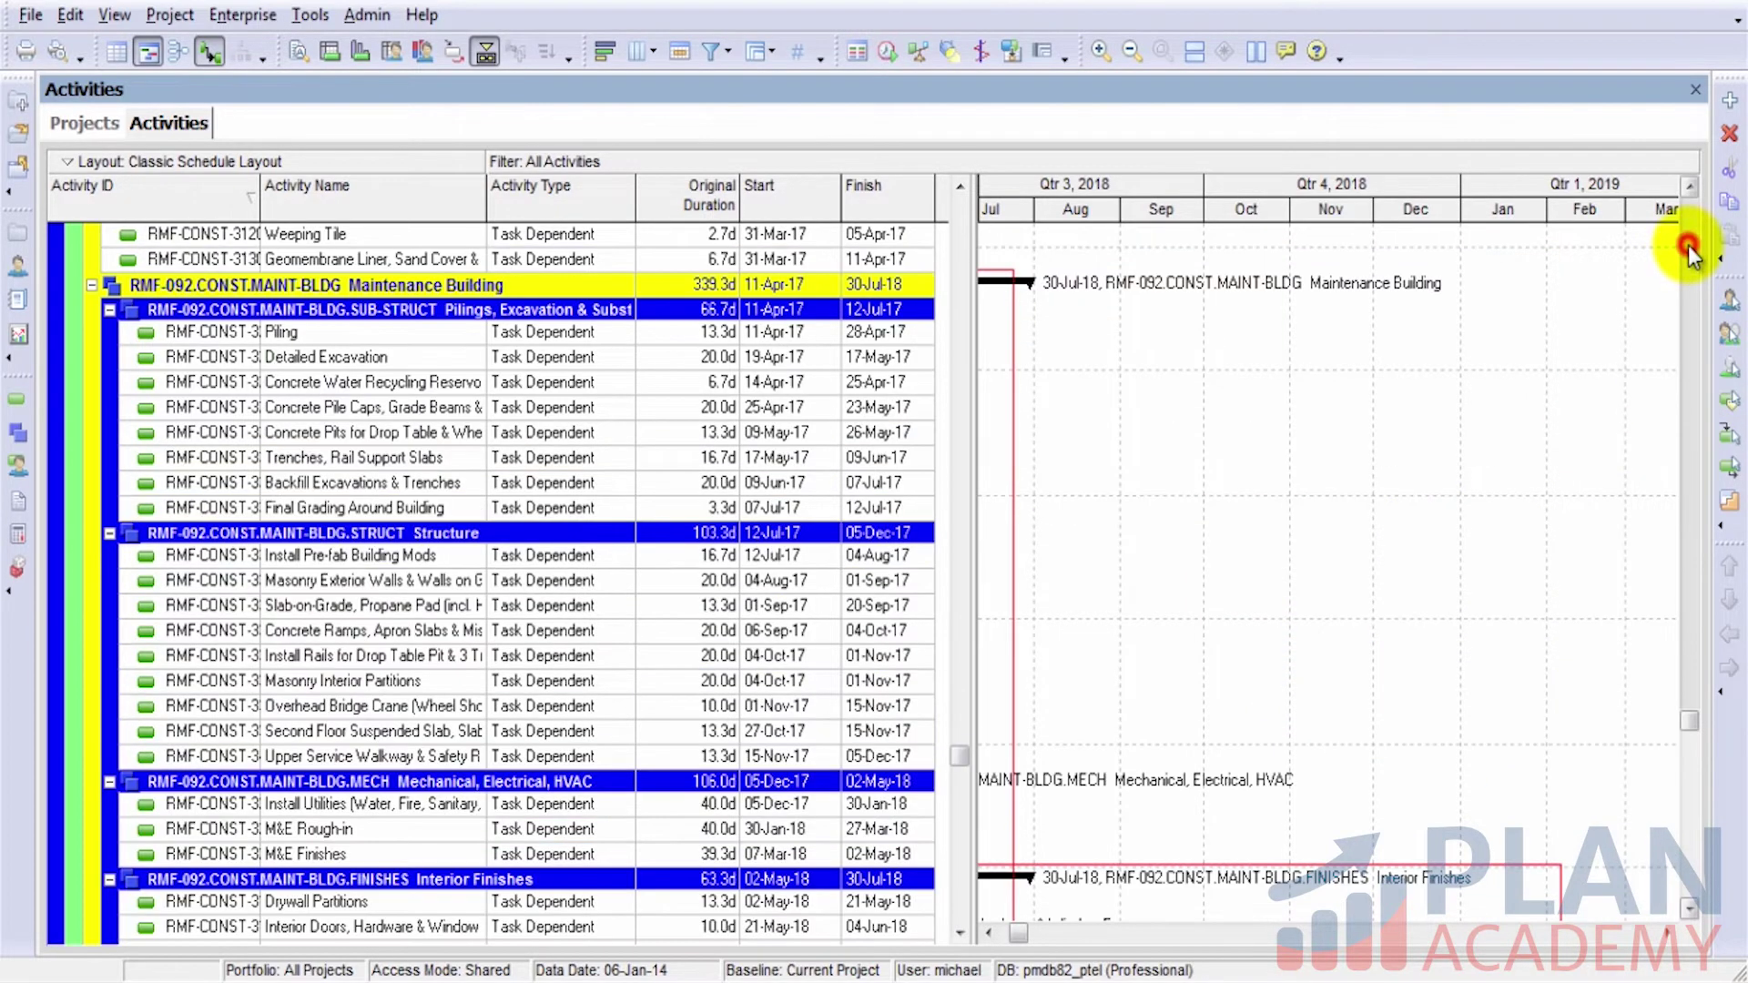
pyautogui.click(1105, 276)
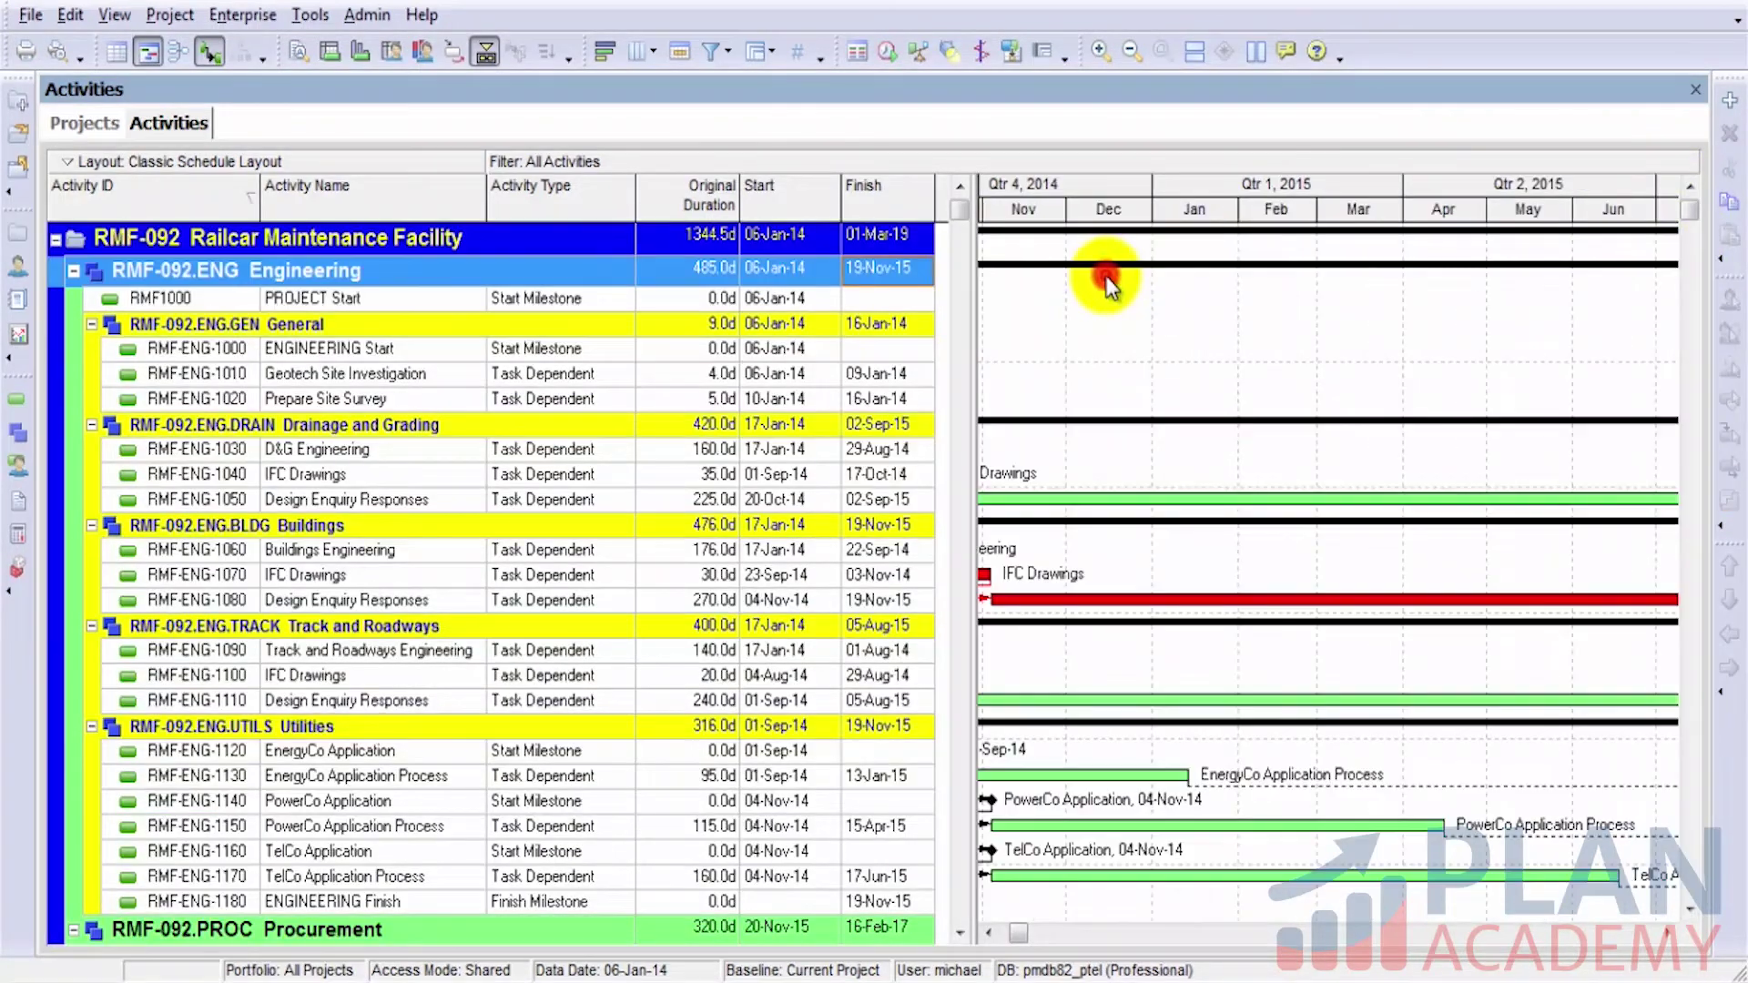
pyautogui.click(1035, 302)
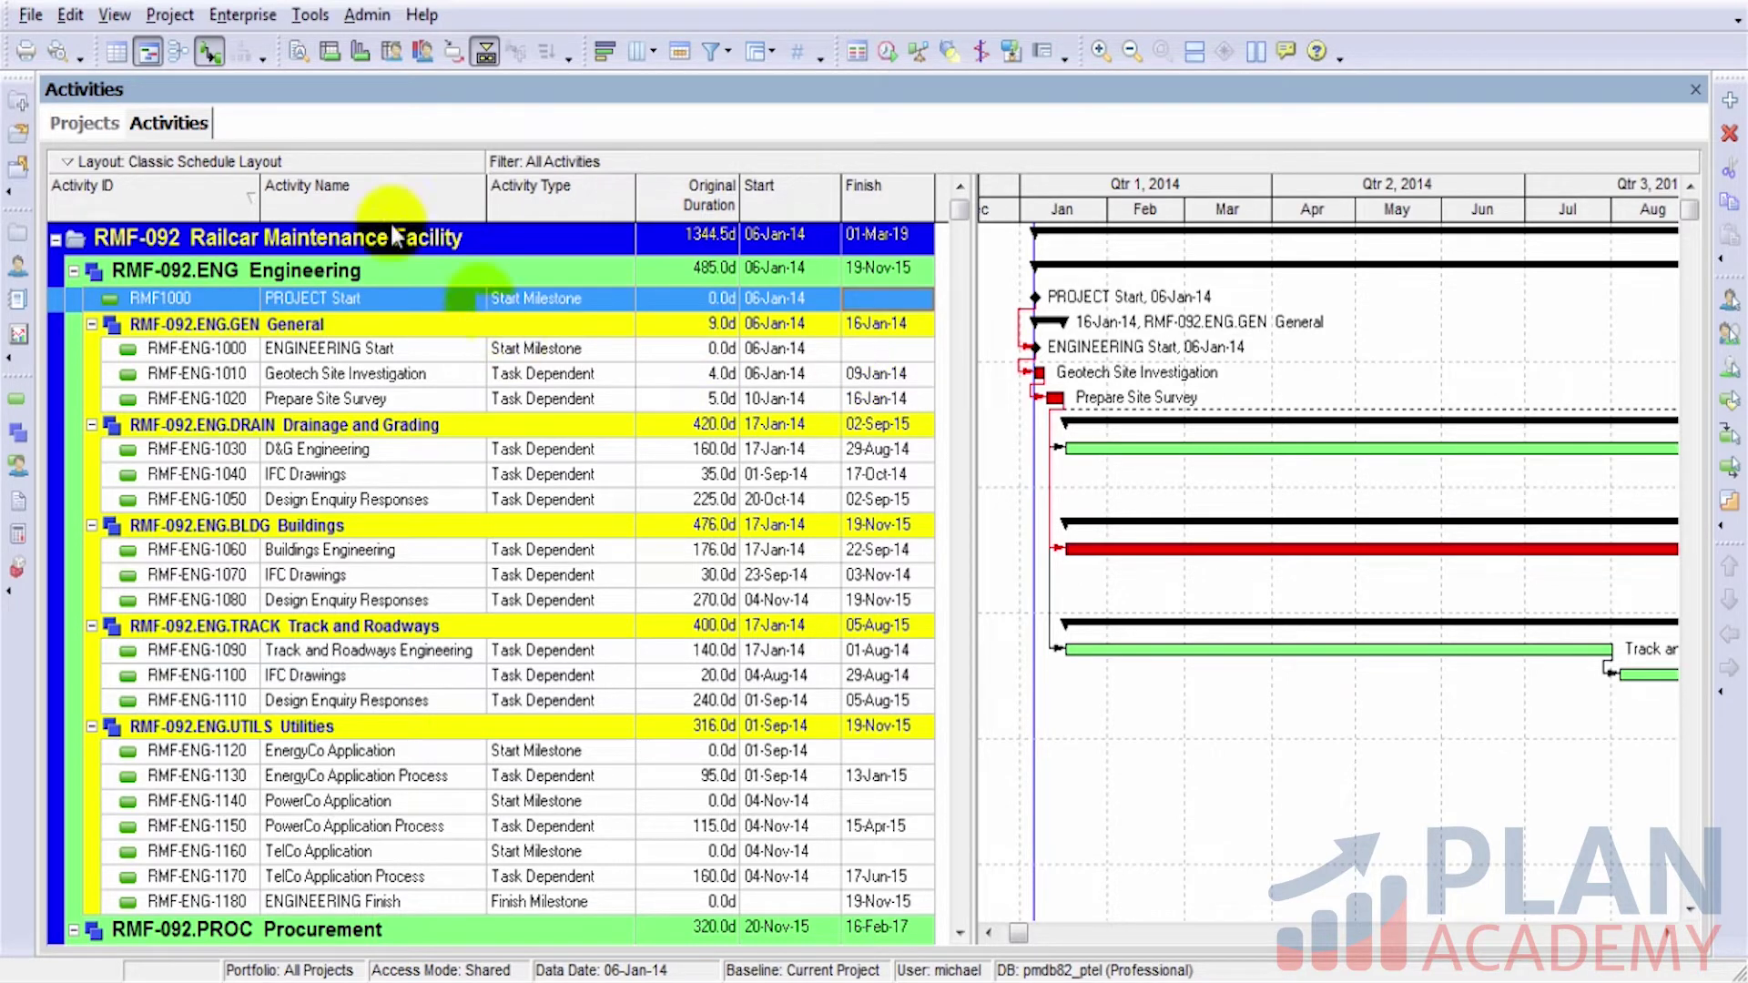
# Step: Open the CP Schedule Analysis layout after handling the prompt to save the current layout
pyautogui.click(186, 163)
pyautogui.moveTo(198, 177)
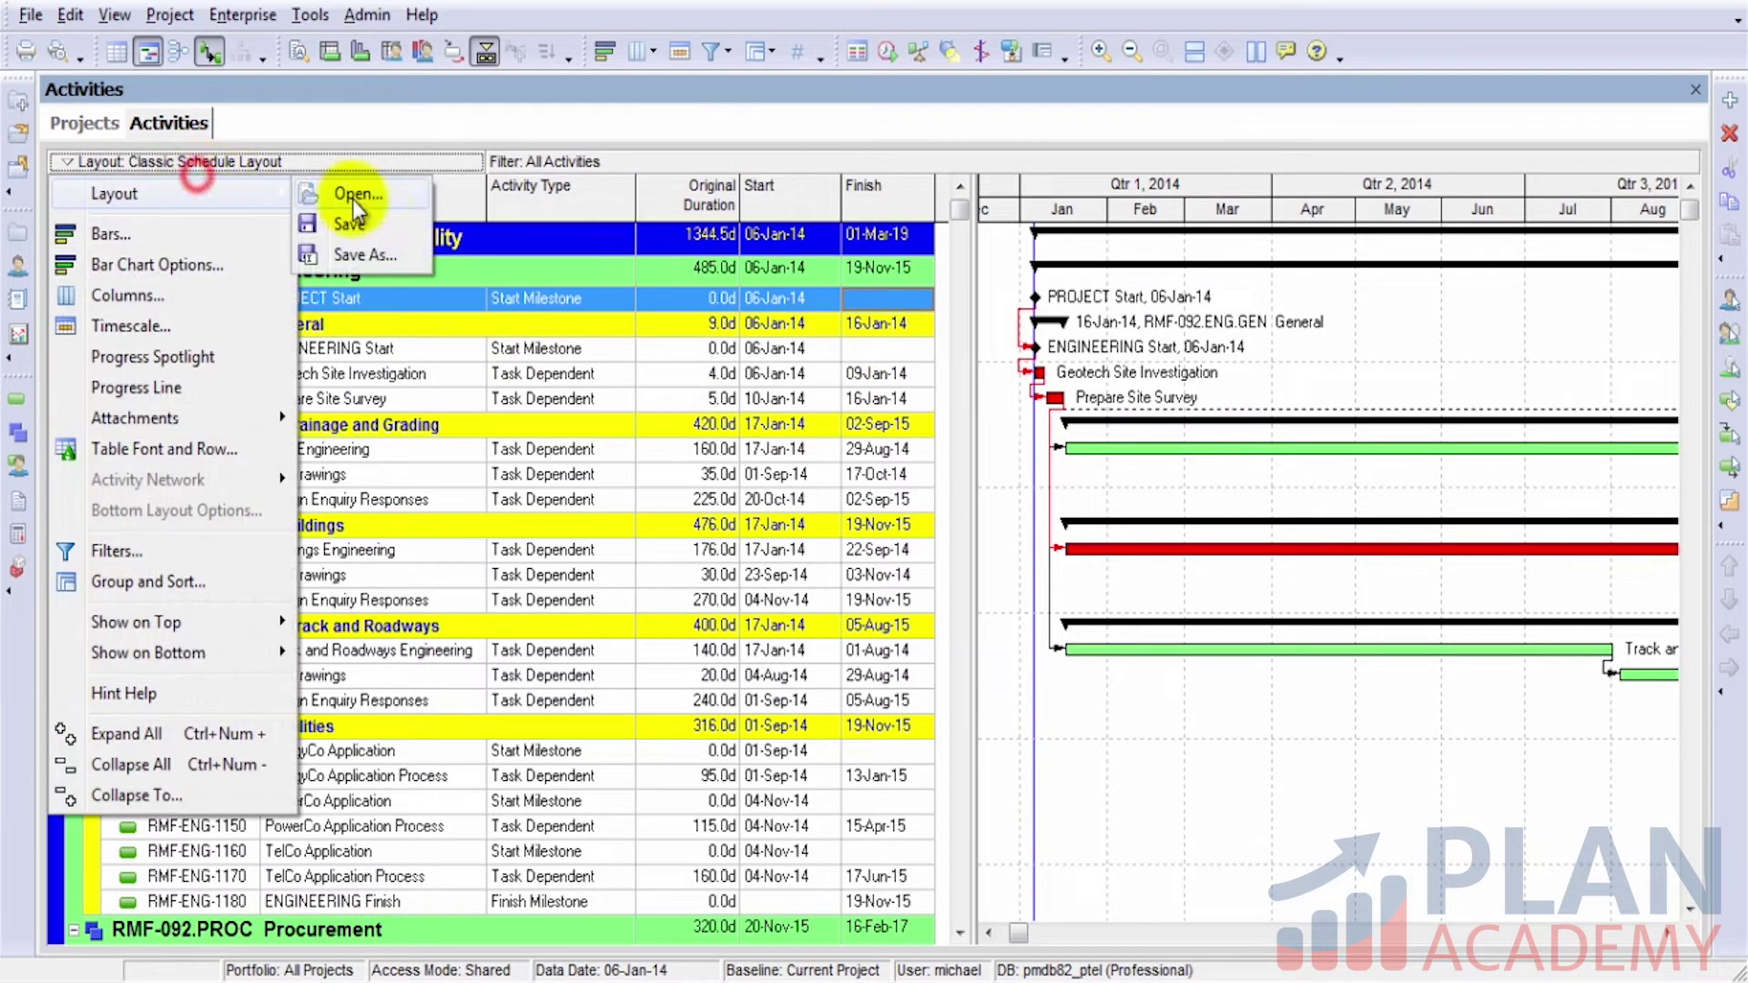
pyautogui.click(357, 193)
pyautogui.click(886, 565)
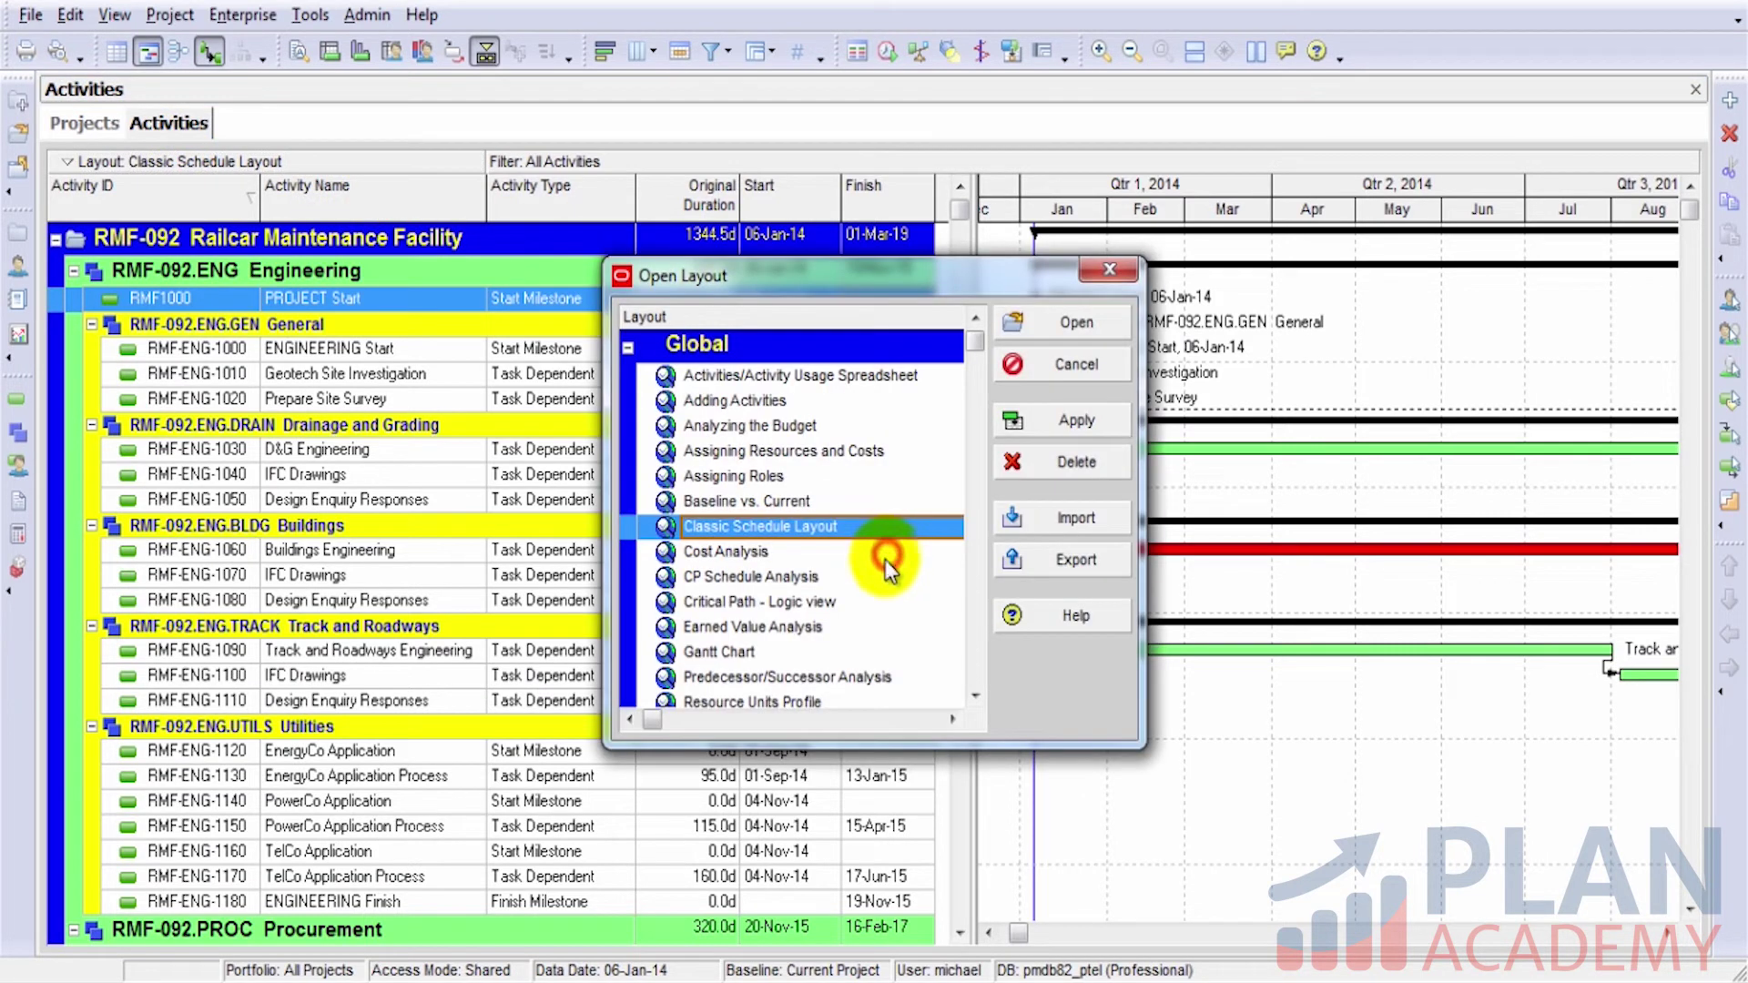
pyautogui.click(767, 582)
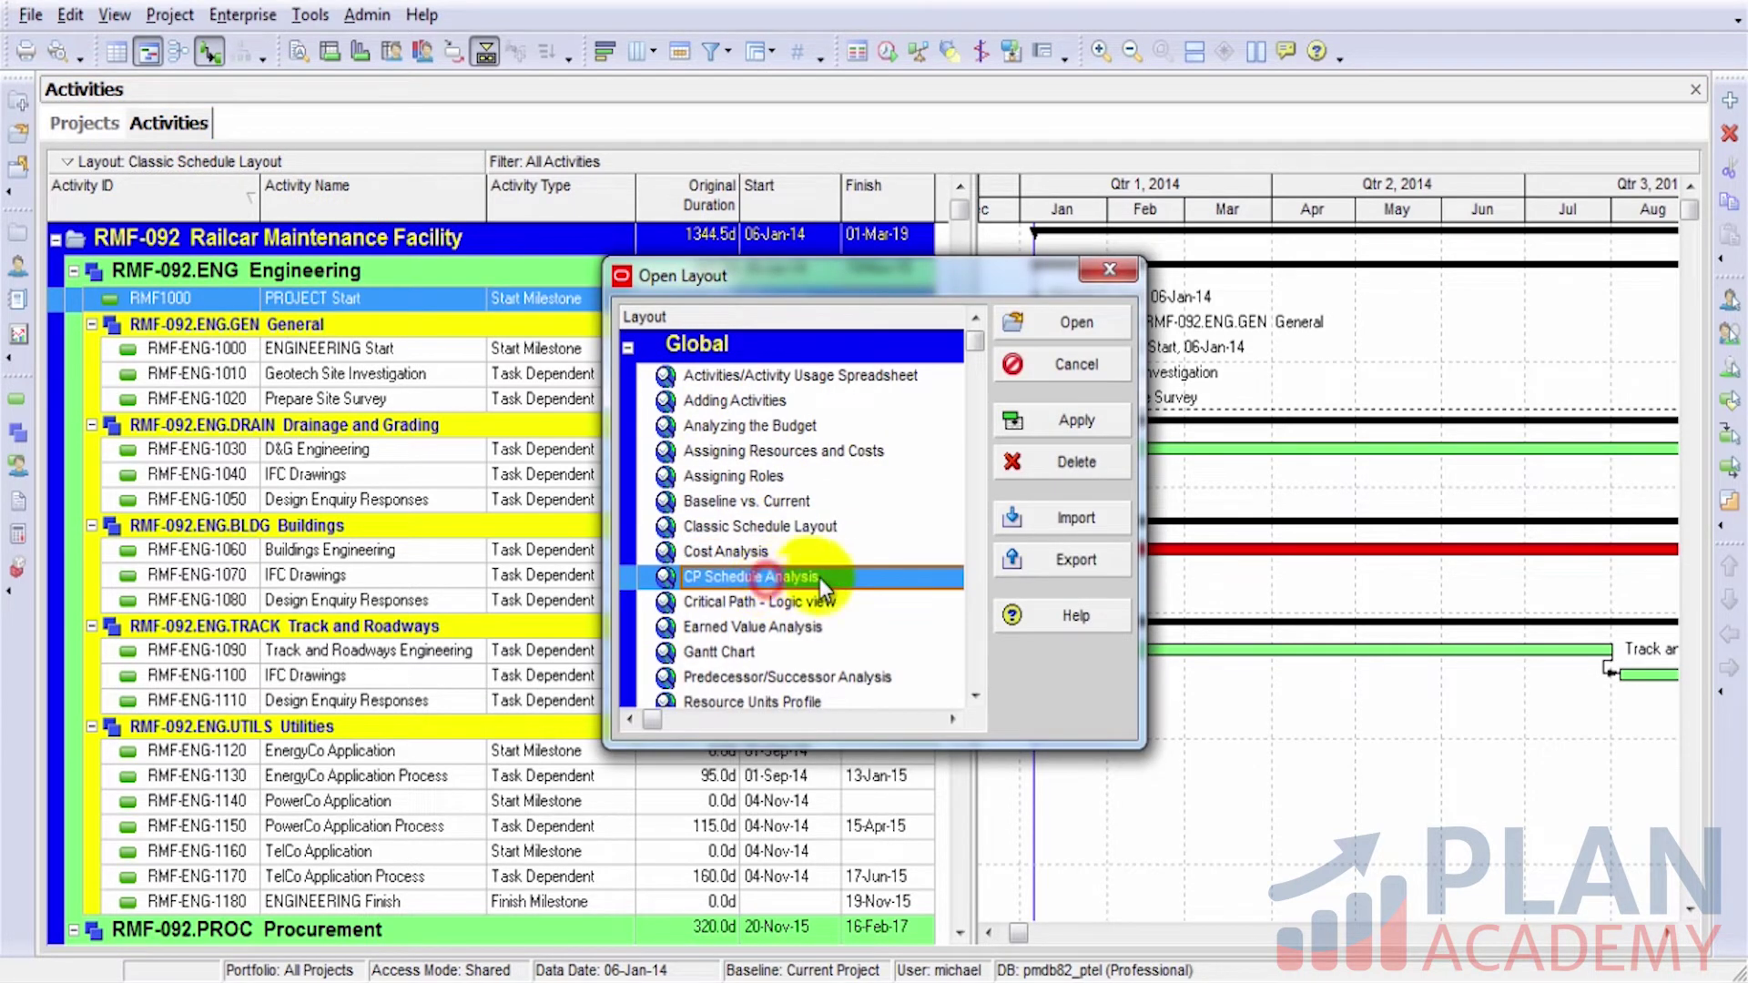
pyautogui.click(1052, 332)
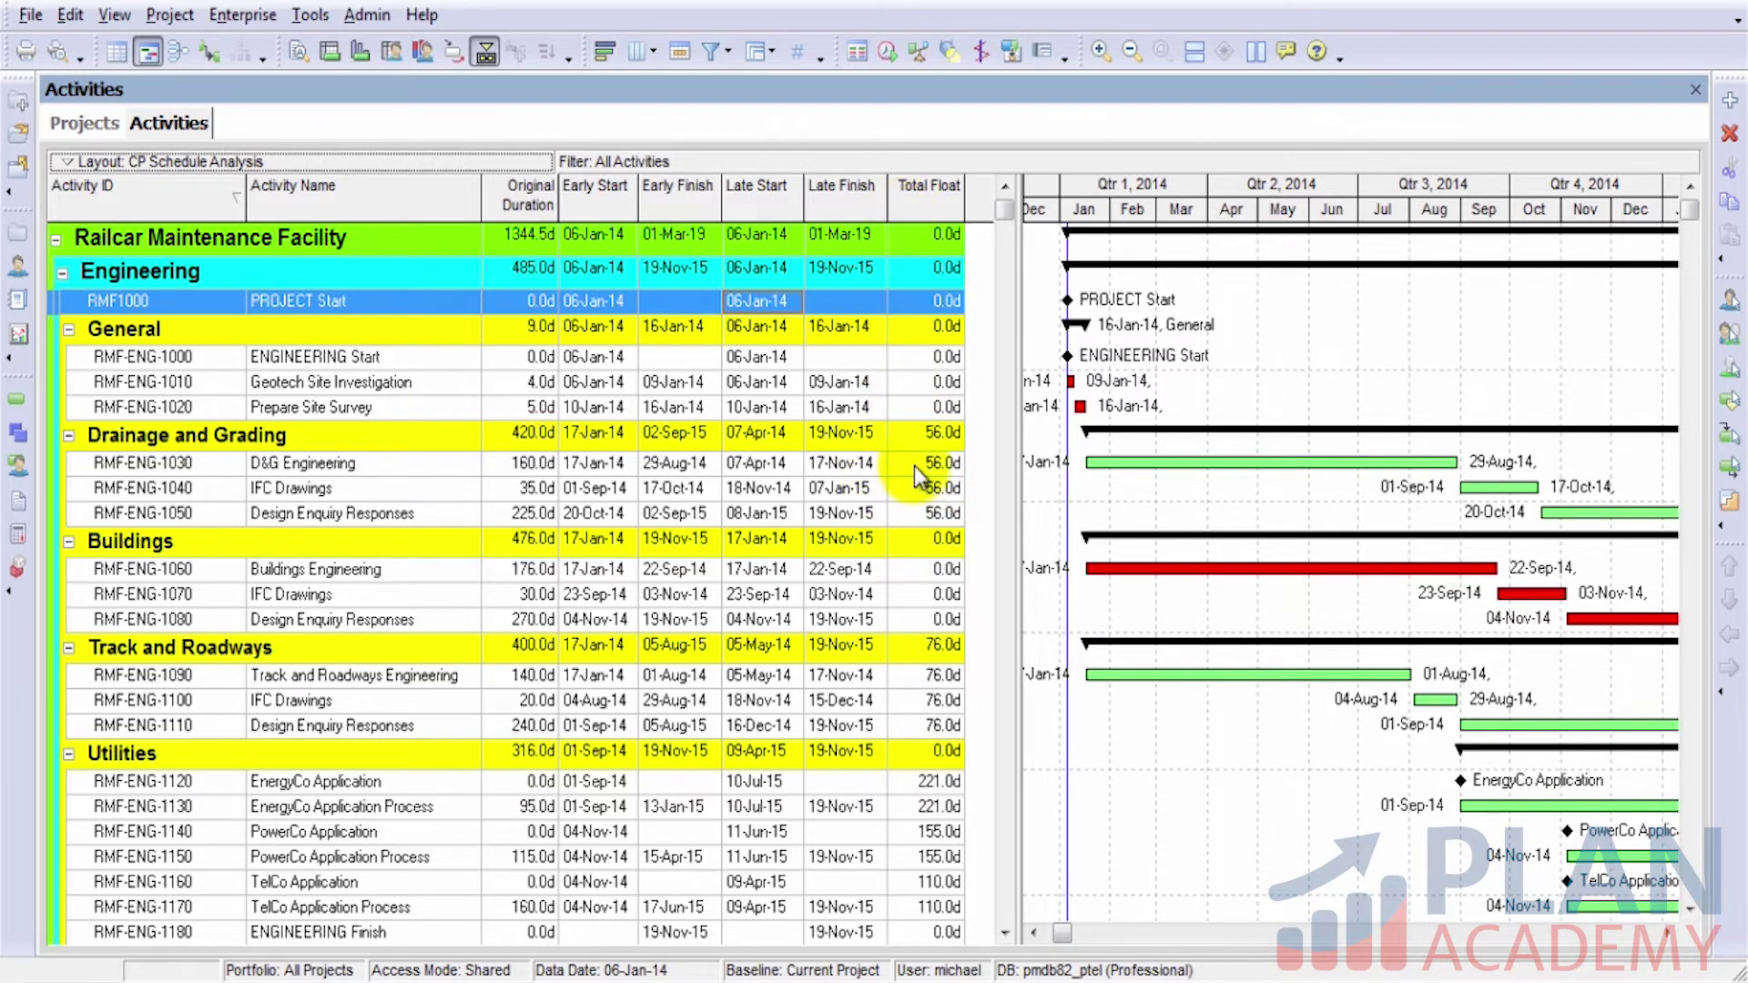
pyautogui.click(672, 464)
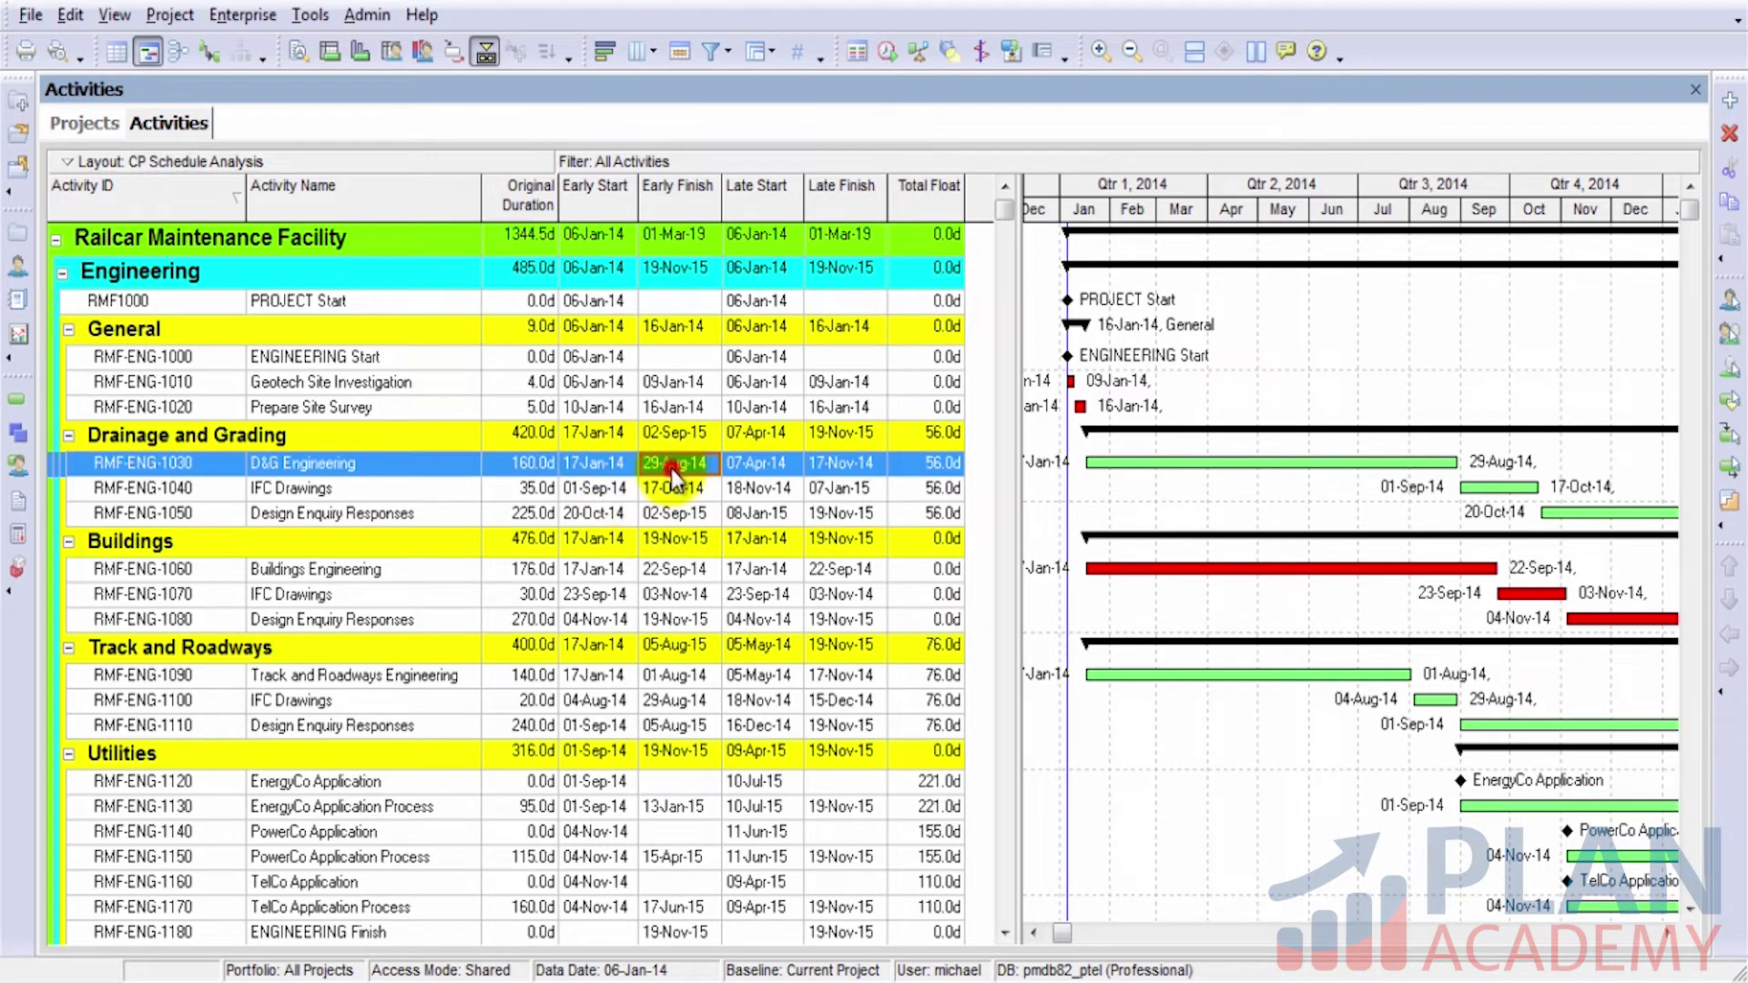
pyautogui.click(825, 464)
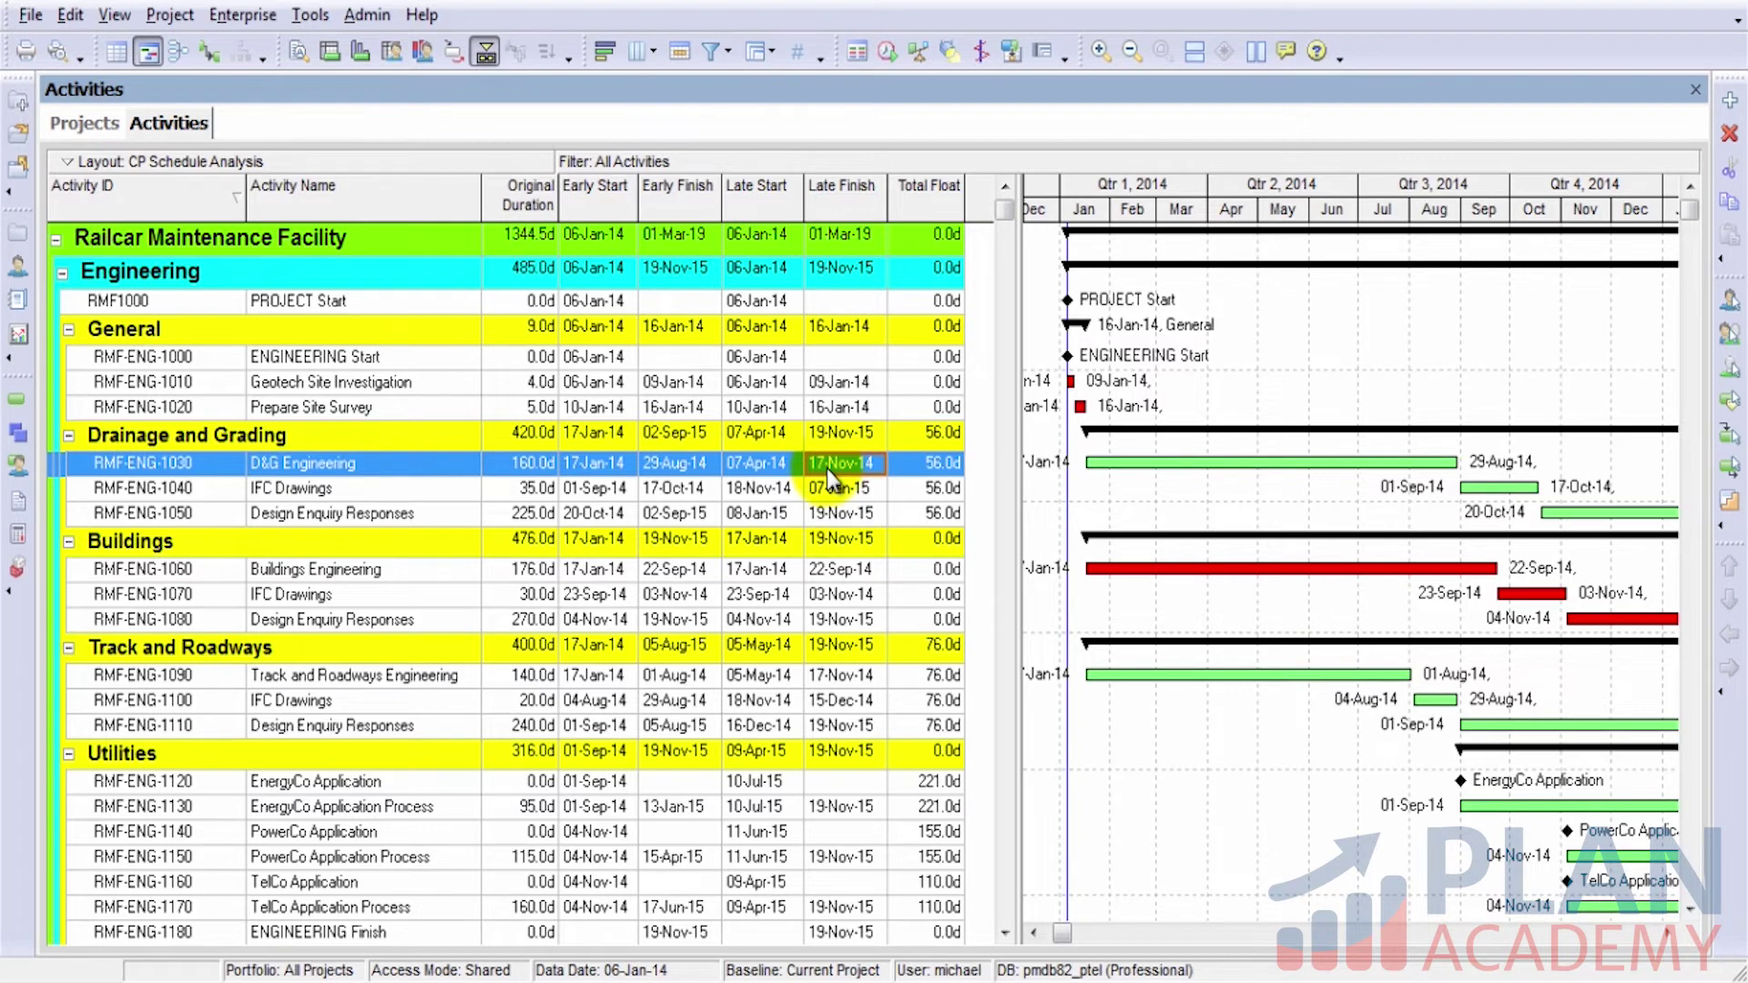
pyautogui.click(953, 464)
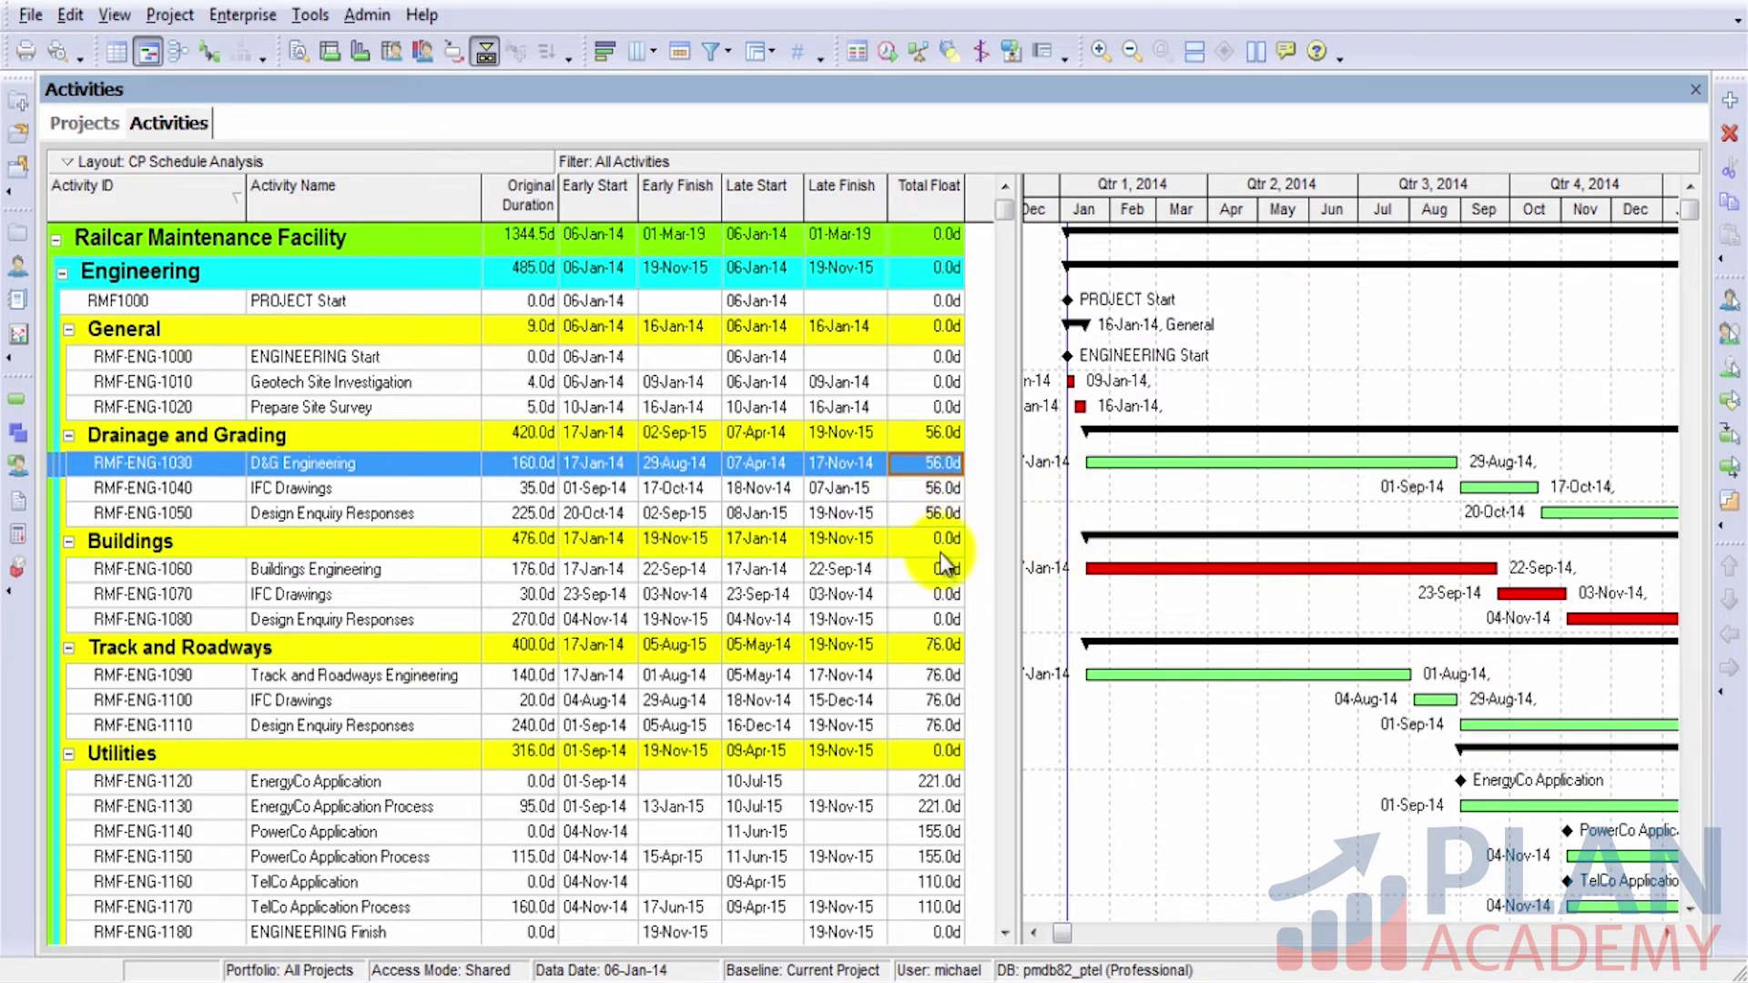
pyautogui.scroll(-5, 940, 553)
pyautogui.scroll(-5, 940, 554)
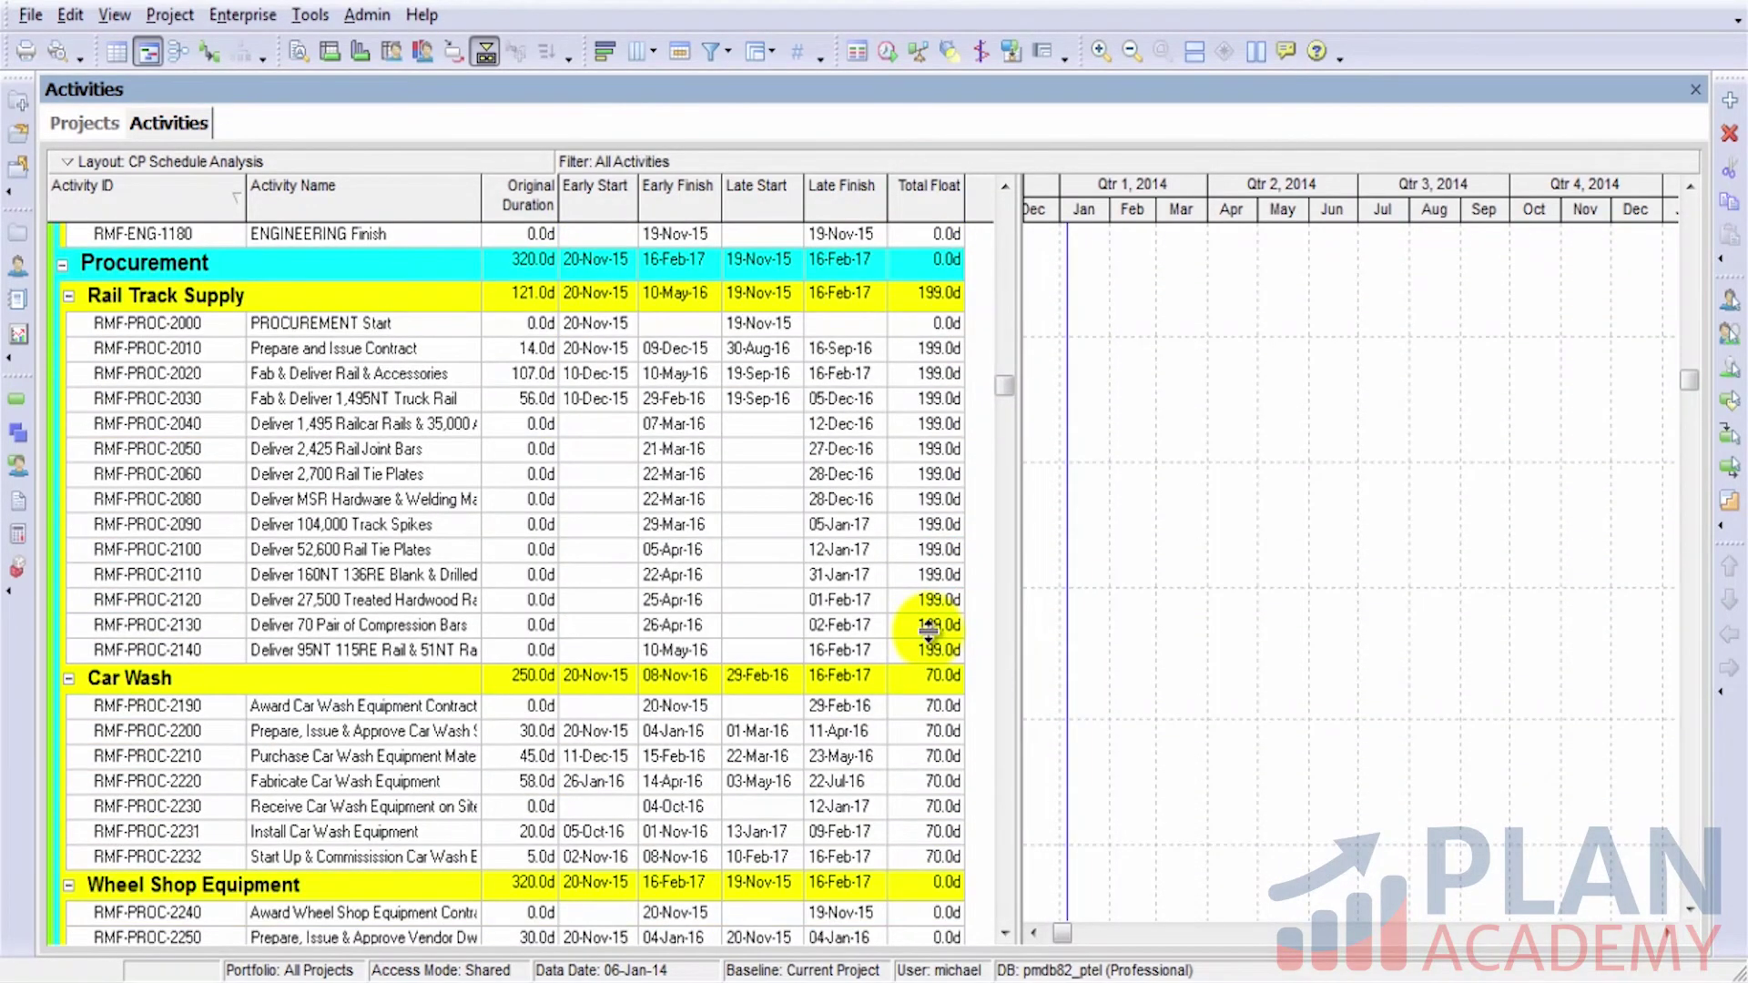
pyautogui.click(501, 376)
pyautogui.click(509, 397)
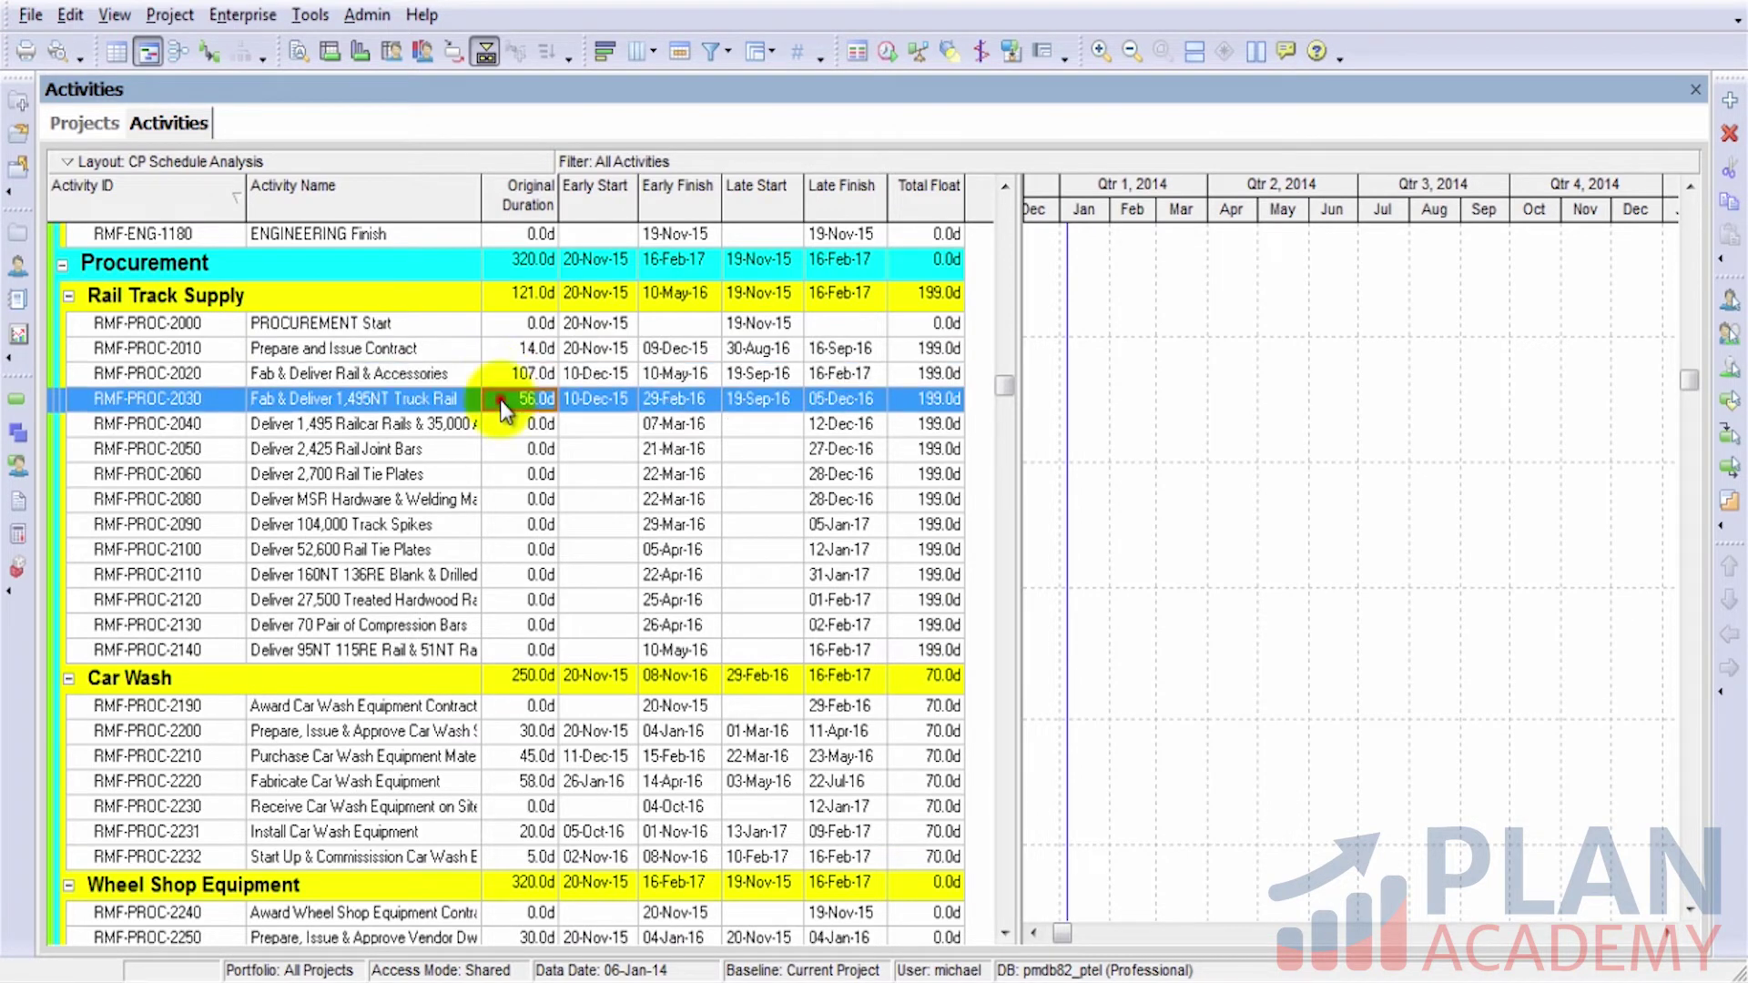
pyautogui.click(501, 373)
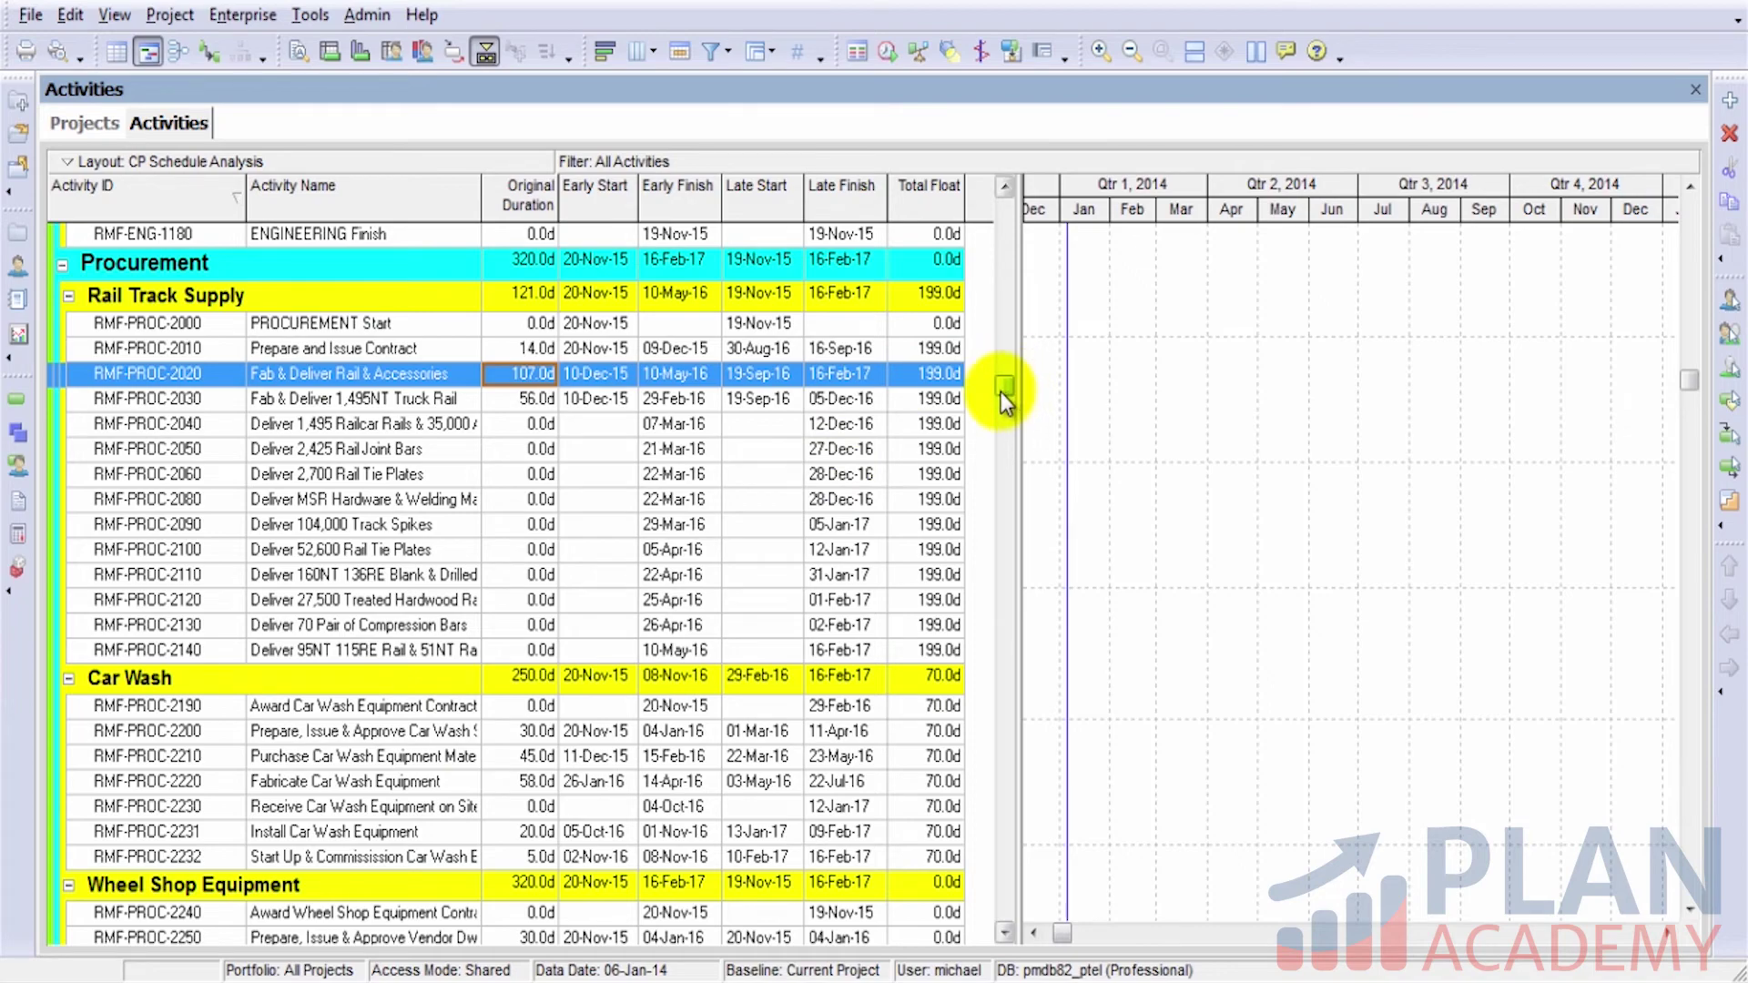
pyautogui.moveTo(1002, 395); pyautogui.dragTo(997, 211)
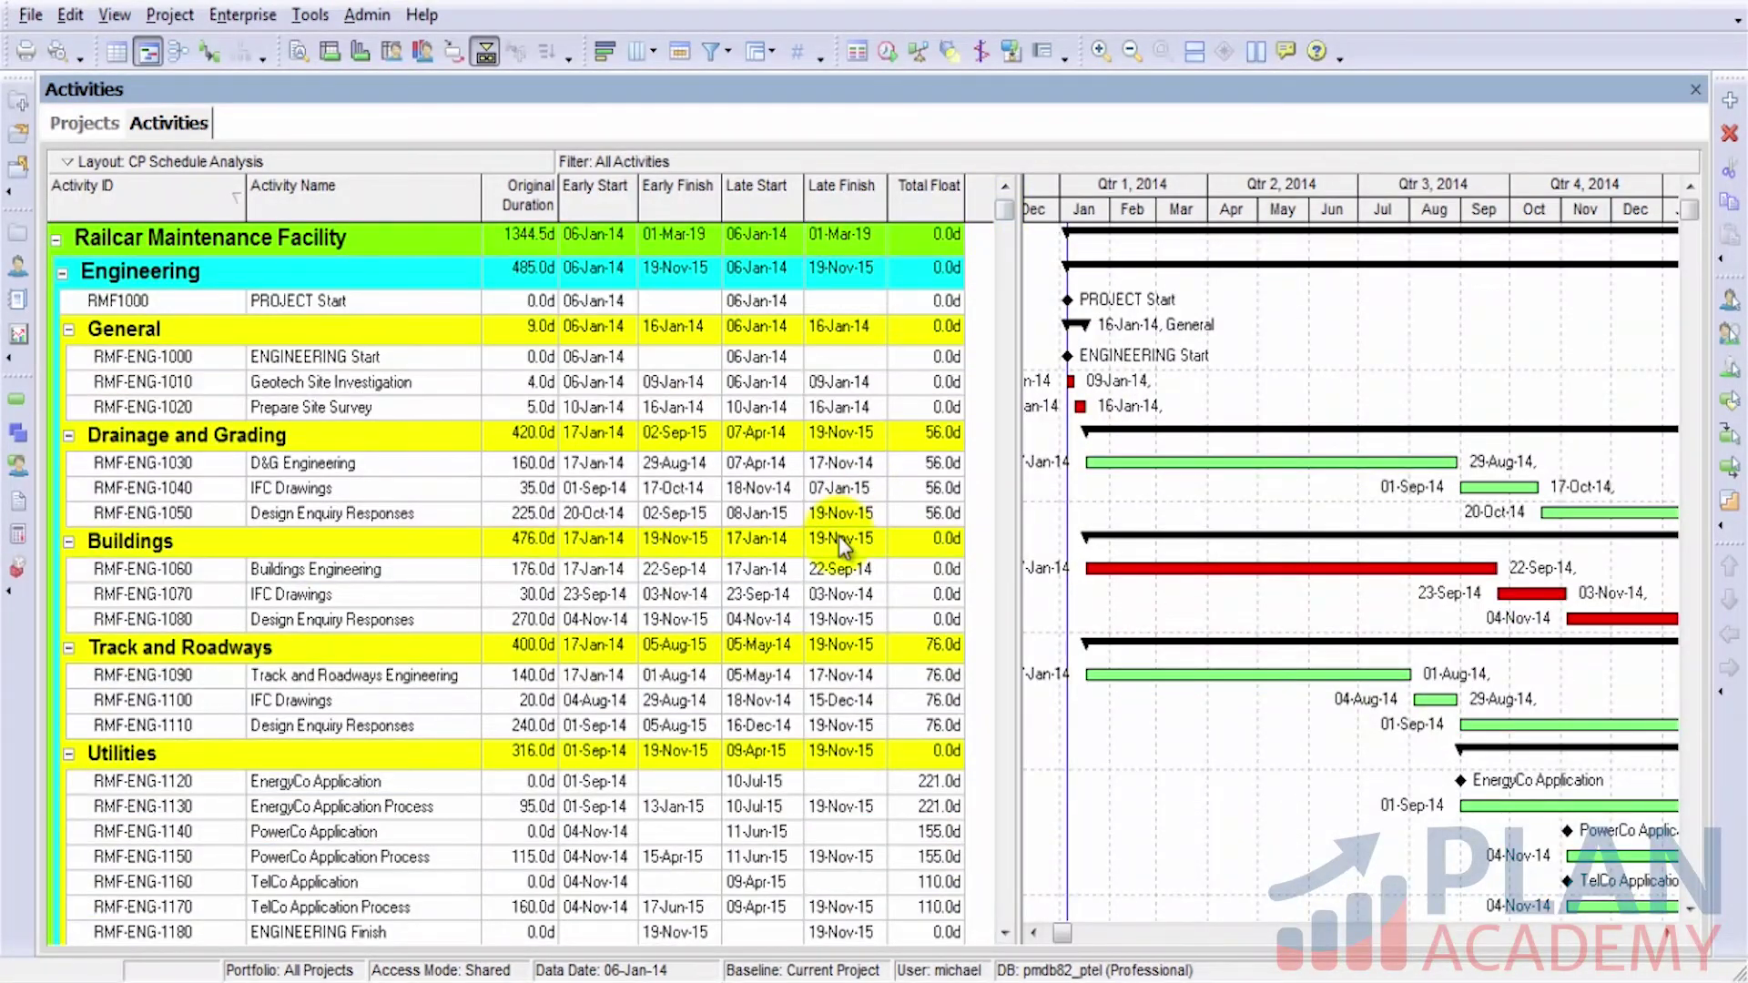